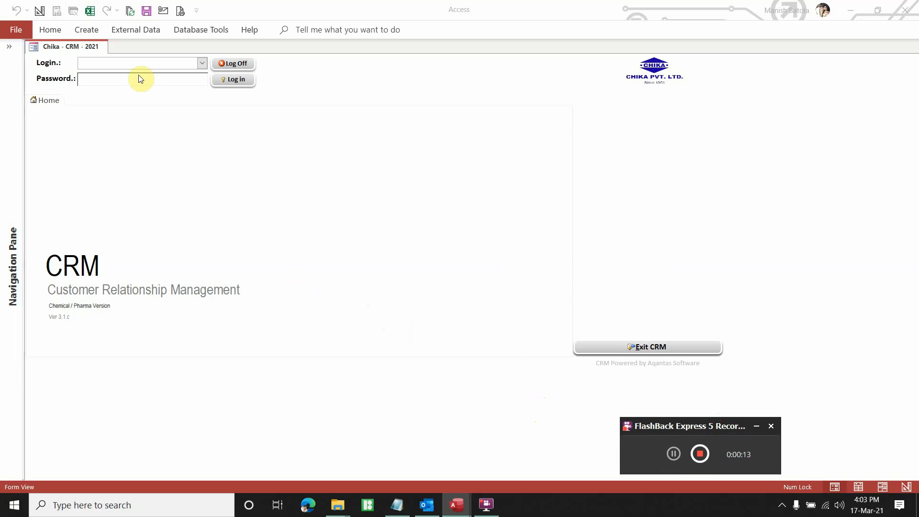
- Log in to the CRM by choosing the executive's name, entering the account password and accepting the access notice
click(202, 64)
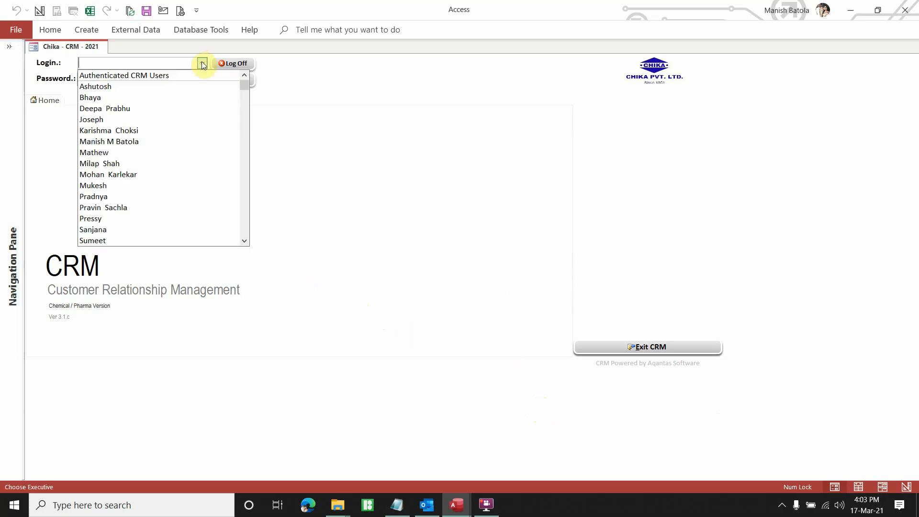
click(181, 142)
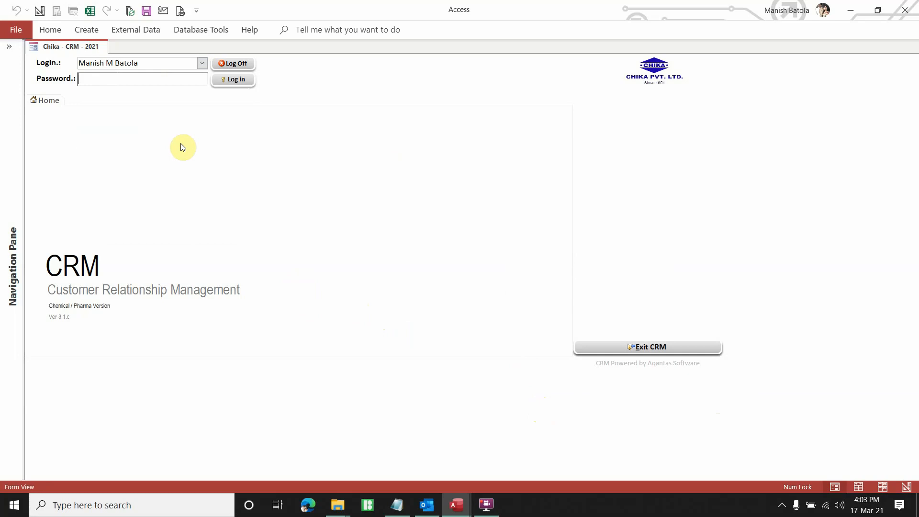
text(**)
key(Return)
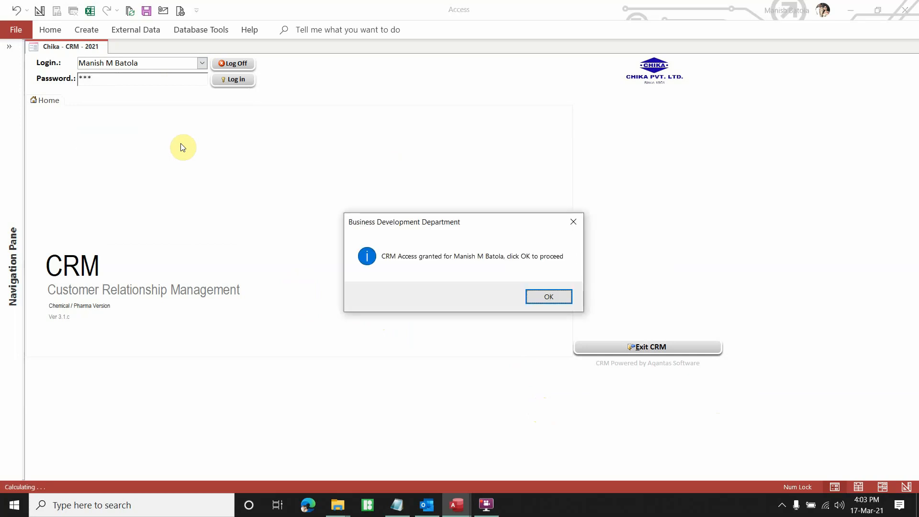
key(Return)
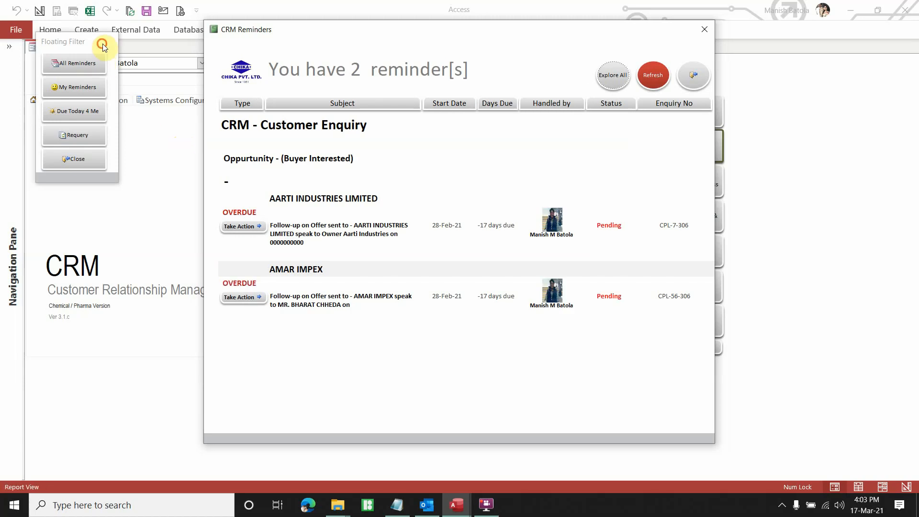
- Close the CRM reminders and open Customer Enquiries from the Business Development order processing section
drag(102, 44, 173, 34)
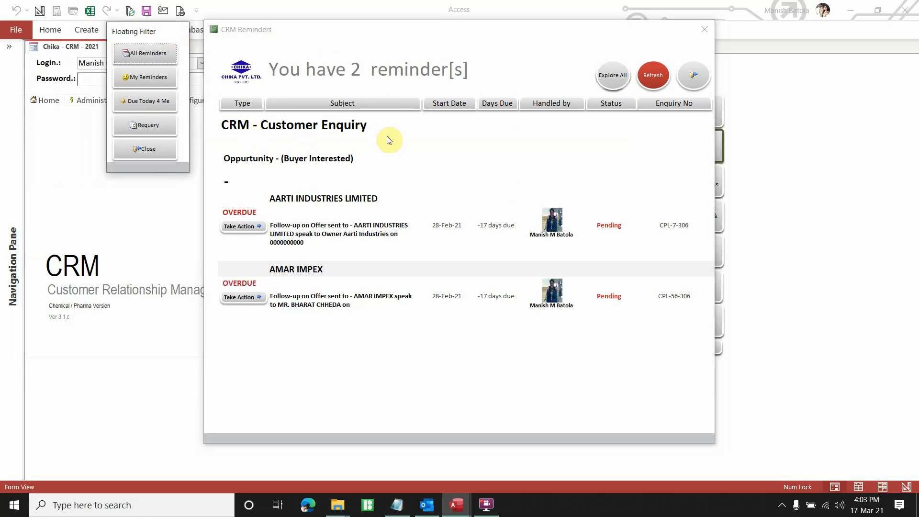
click(162, 154)
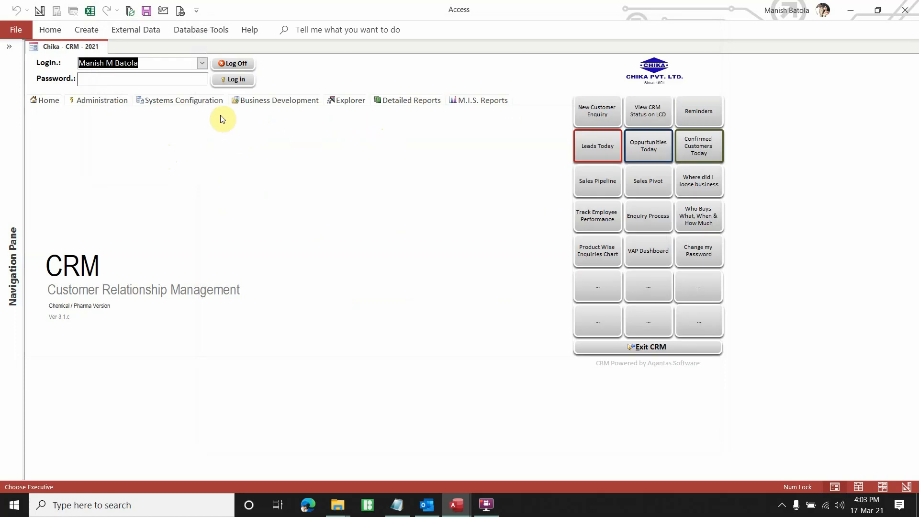
click(286, 101)
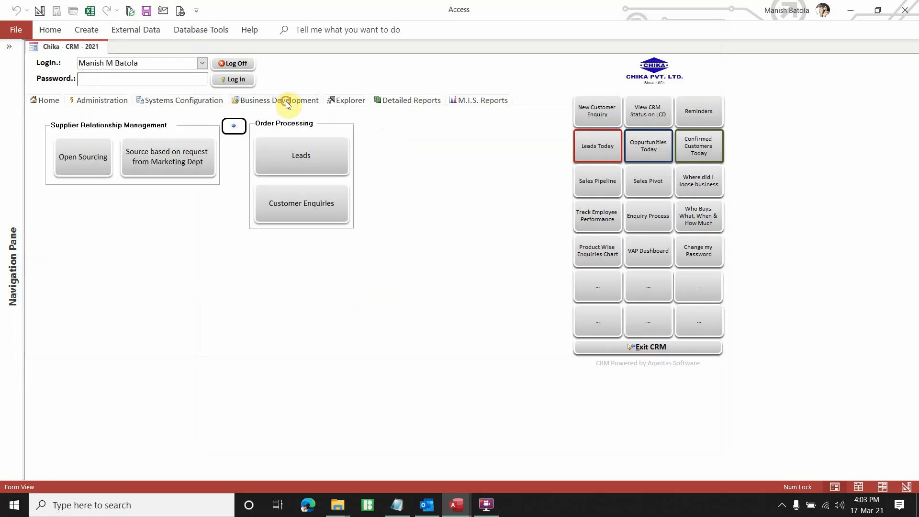
click(313, 209)
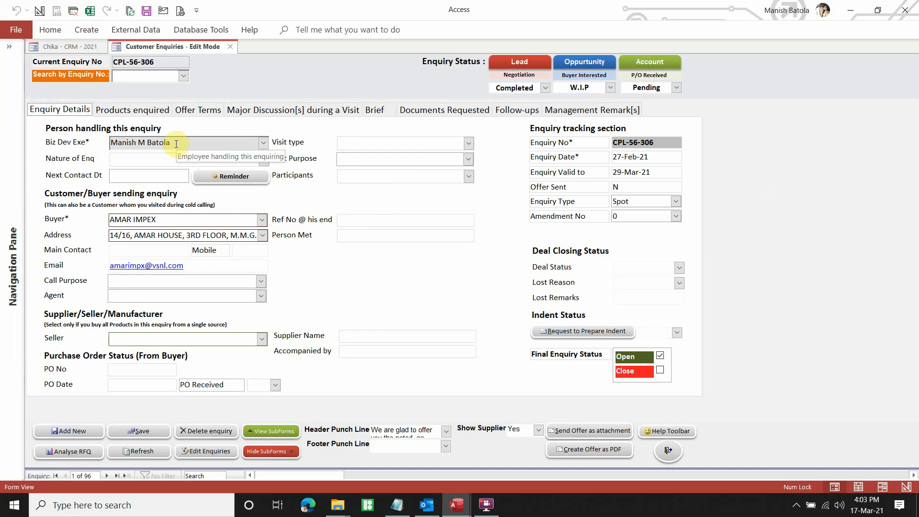
- Check the list of business development executives without changing it, and set the nature of the enquiry to Visit Report
click(263, 142)
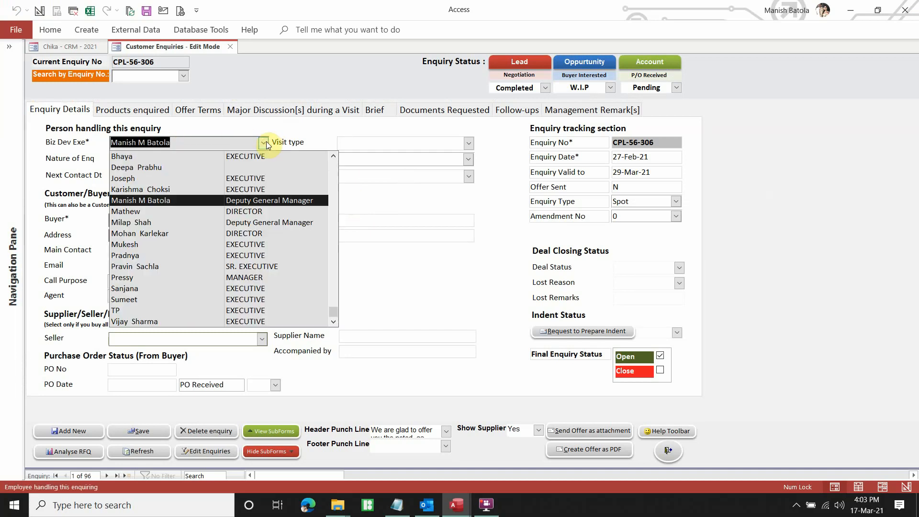
click(263, 143)
click(263, 159)
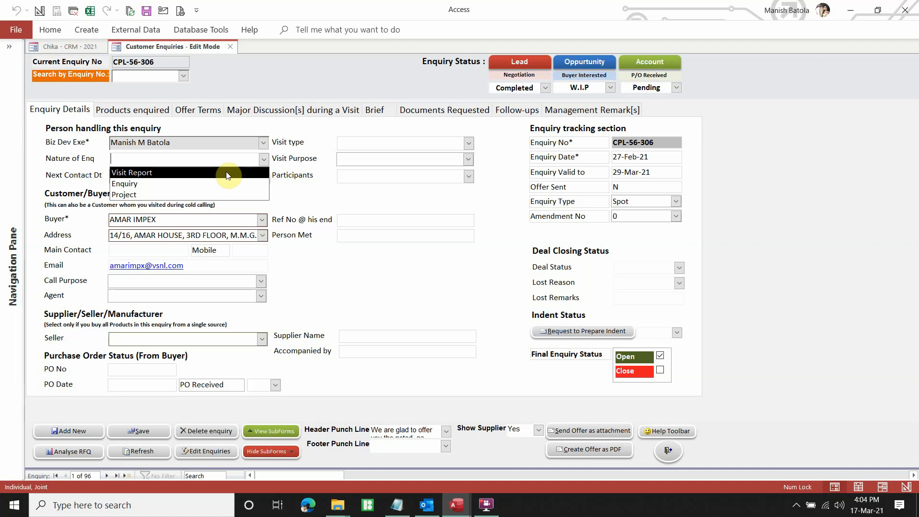
click(227, 174)
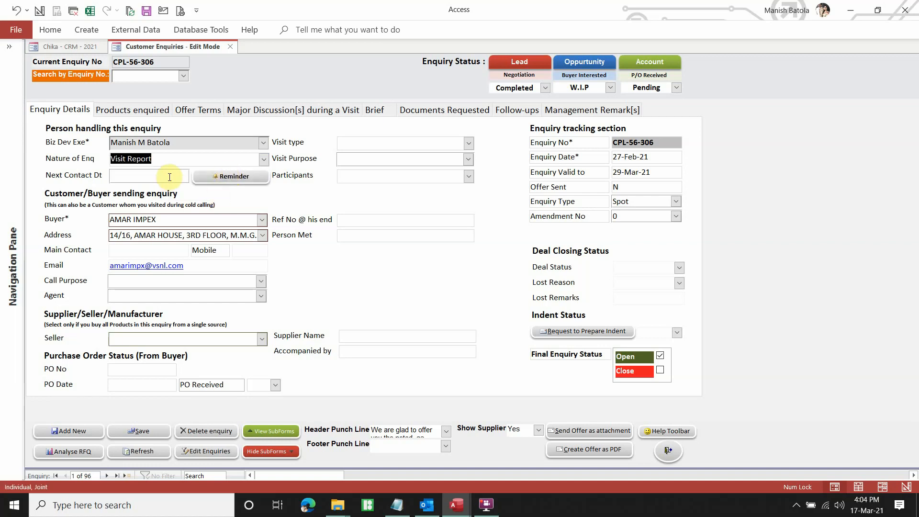
- Set the visit type to Joint and choose the visit purpose for sample submission of the product
click(467, 142)
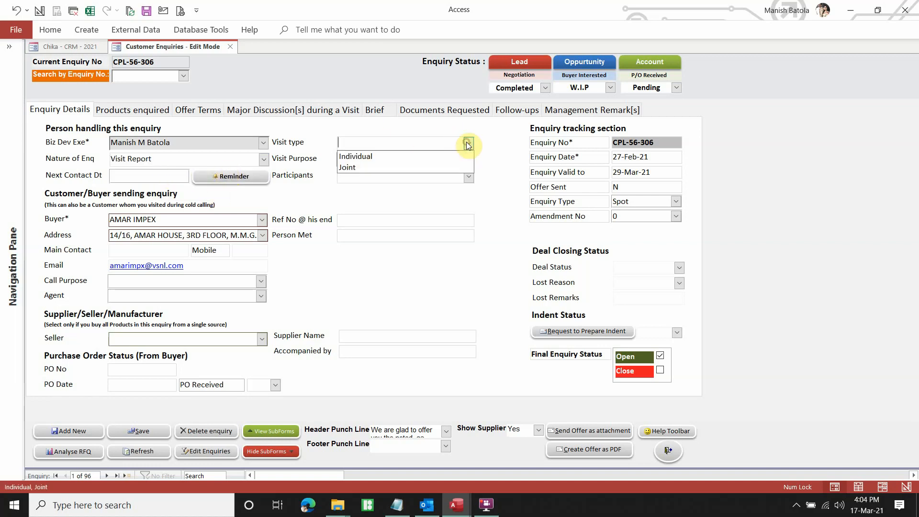
click(457, 167)
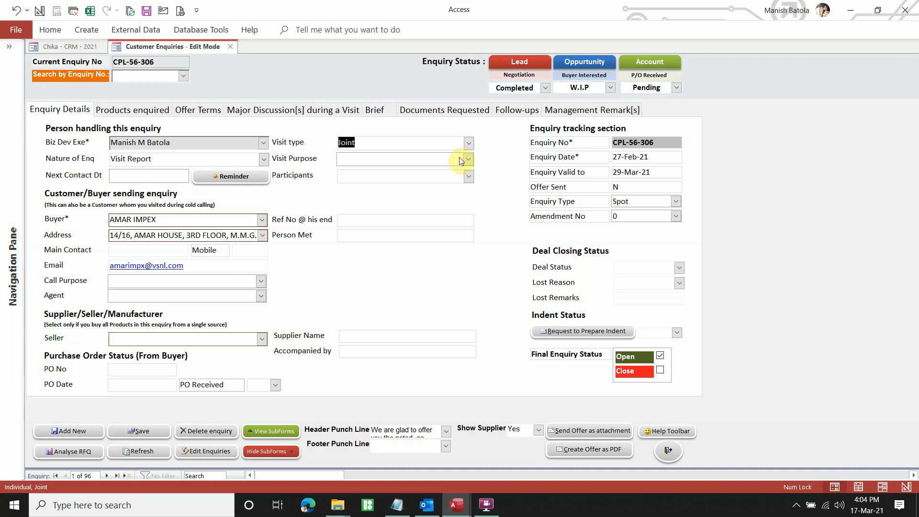
click(467, 159)
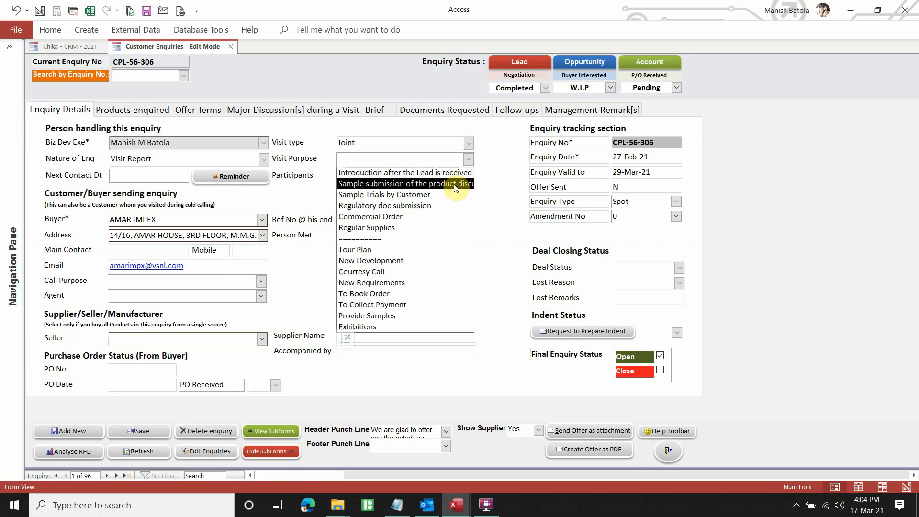
click(454, 185)
- Select three employees, including the executive handling the enquiry, as participants in the joint visit
click(468, 175)
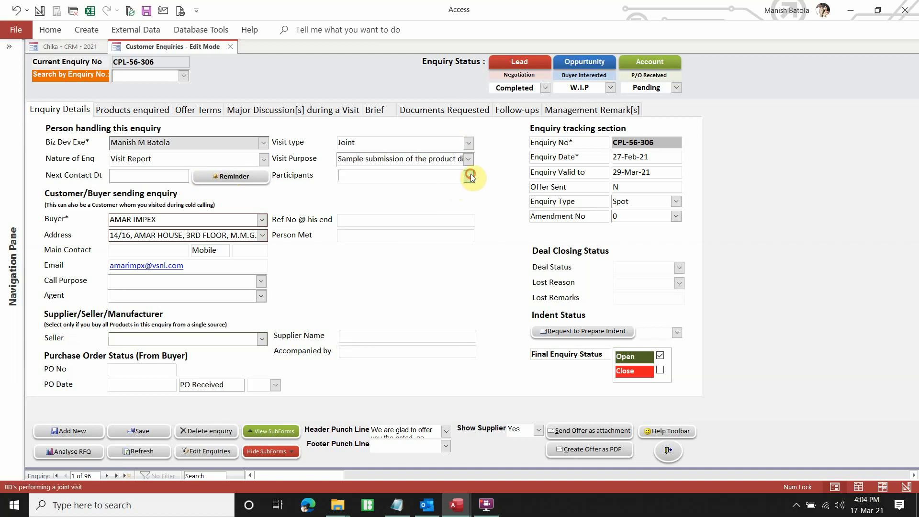
click(344, 191)
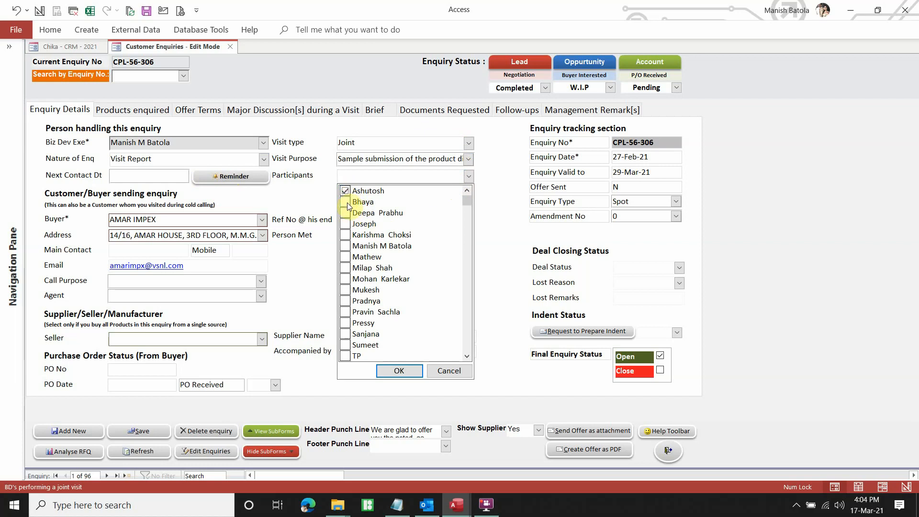
click(347, 202)
click(345, 246)
click(409, 371)
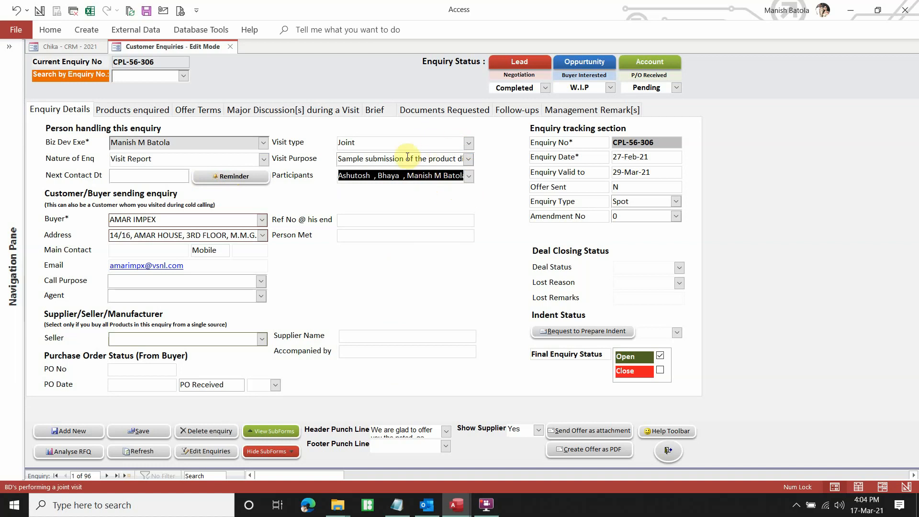
- Review the enquiry number, enquiry date and validity date, and the buyer, address and main contact fields
click(657, 141)
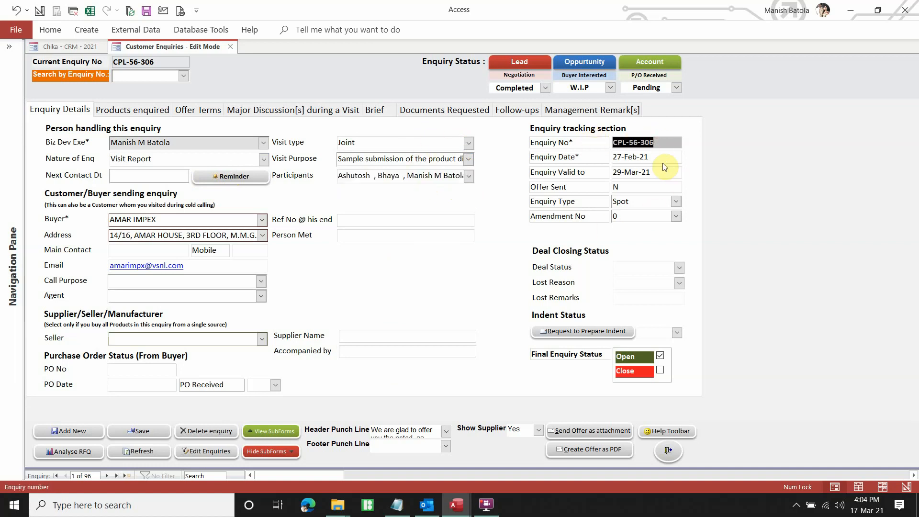
click(661, 154)
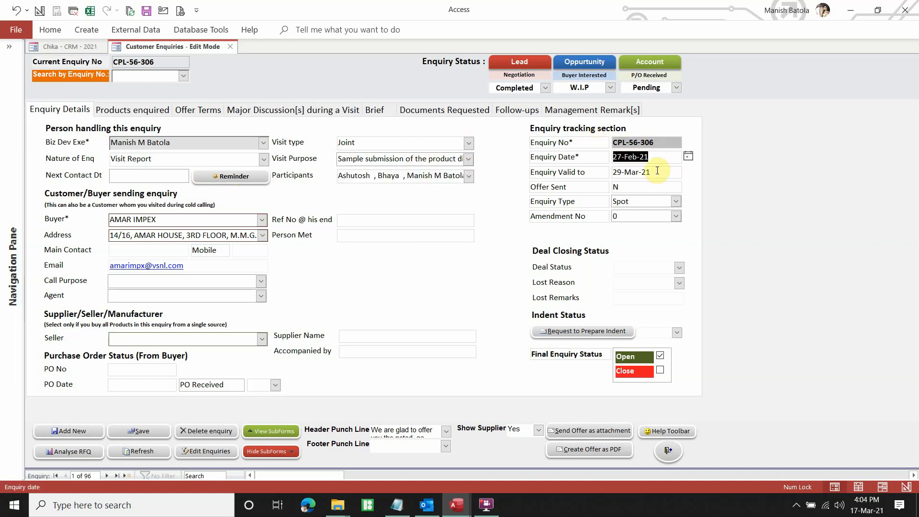
click(657, 171)
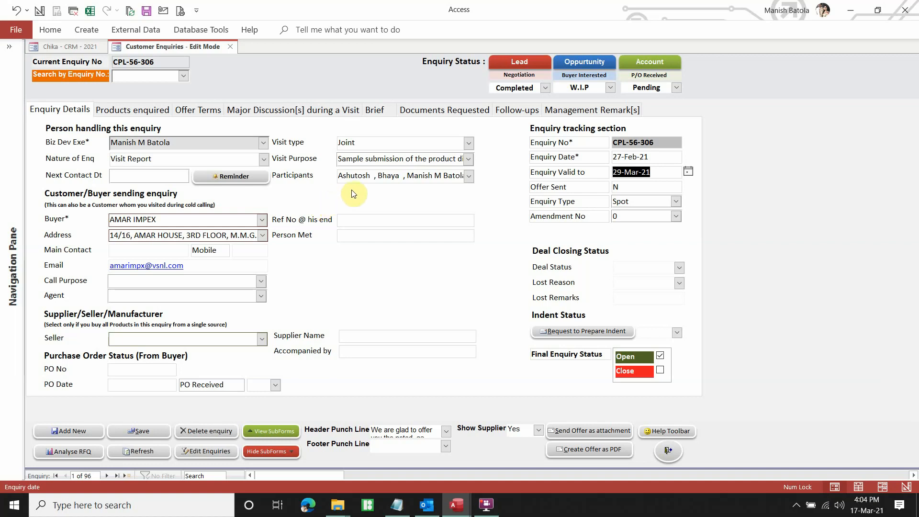
click(260, 221)
click(262, 221)
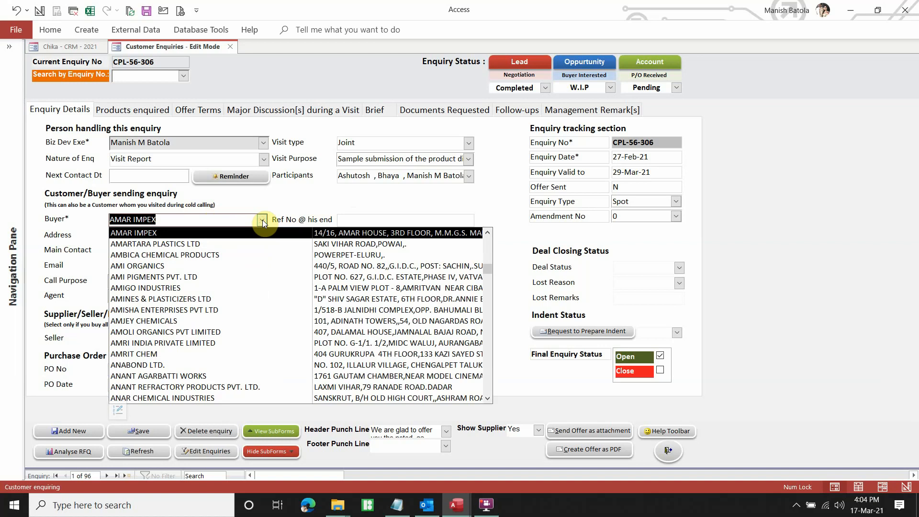
click(263, 221)
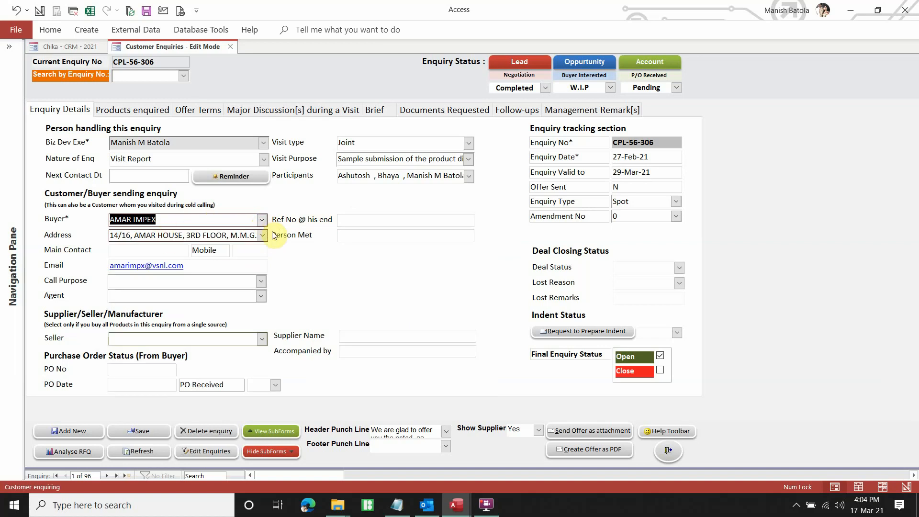
click(264, 233)
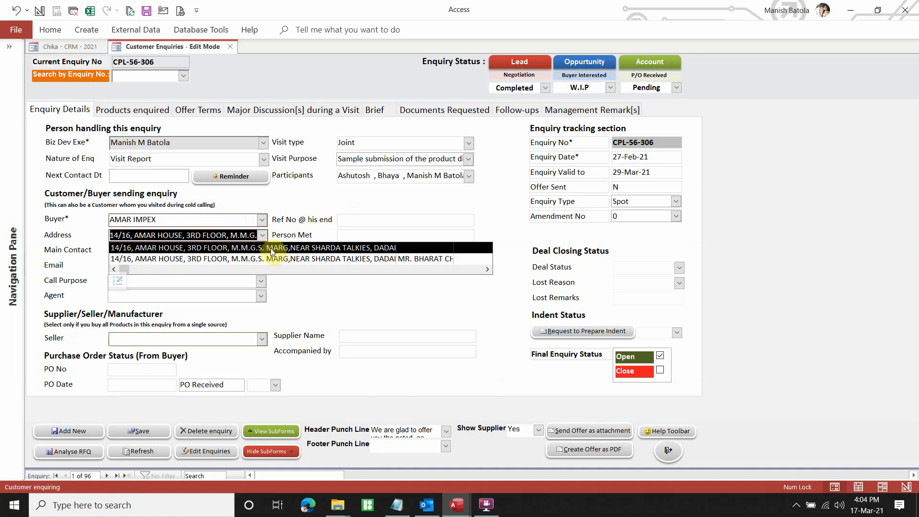
click(265, 238)
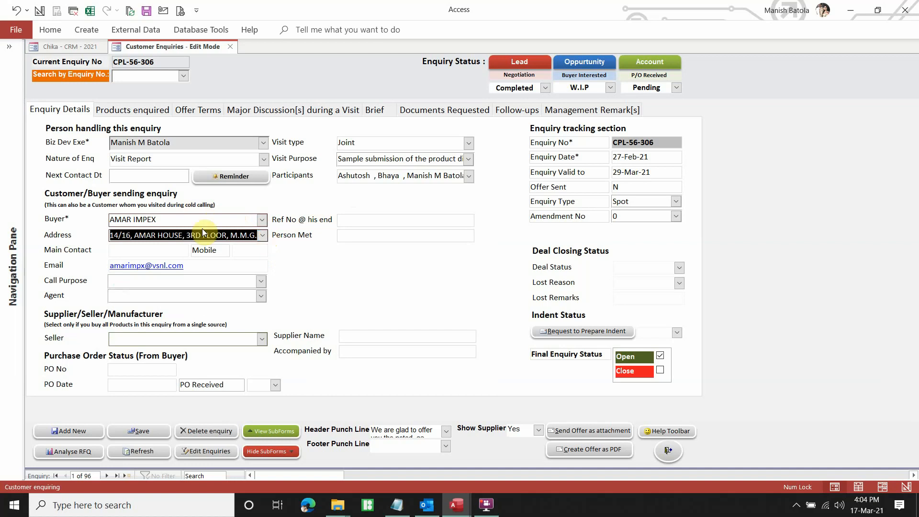
click(154, 248)
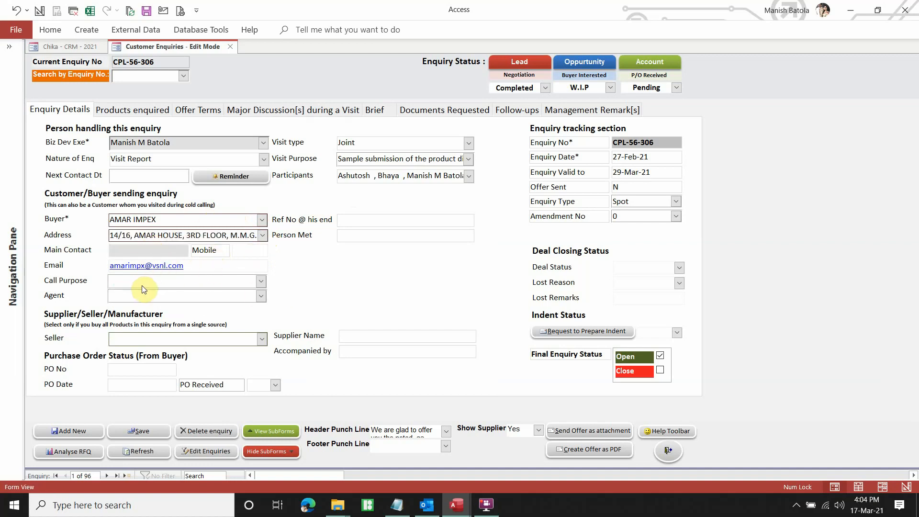
- Set the call purpose to Cost and Sample and the seller to ALCOA CHEMIE GMBH, saving the enquiry
click(261, 284)
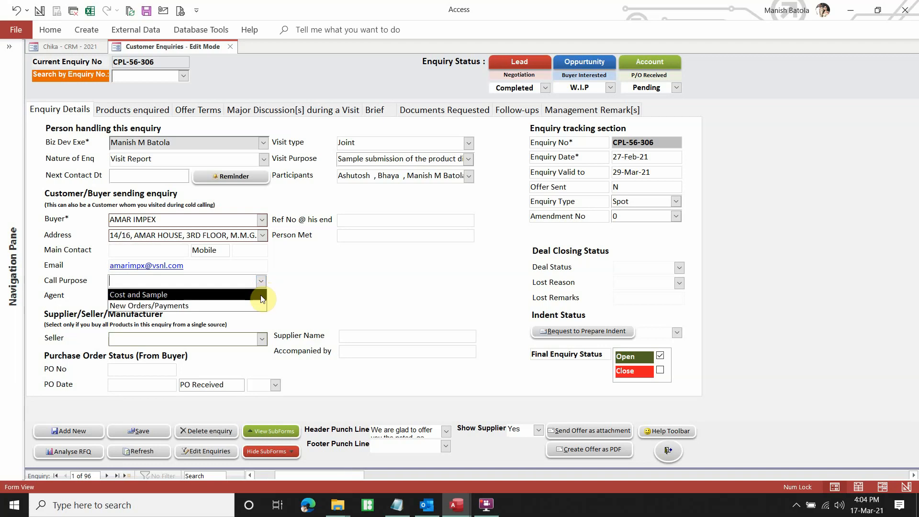
click(261, 295)
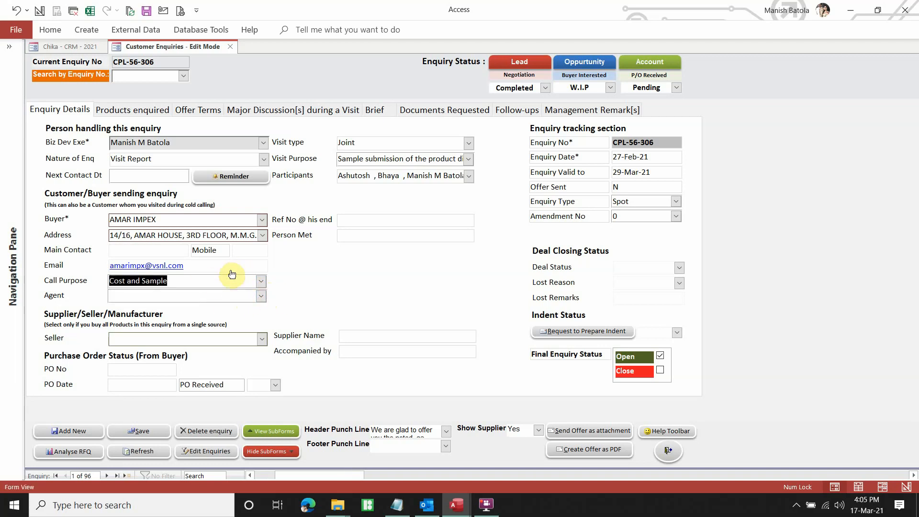
click(263, 338)
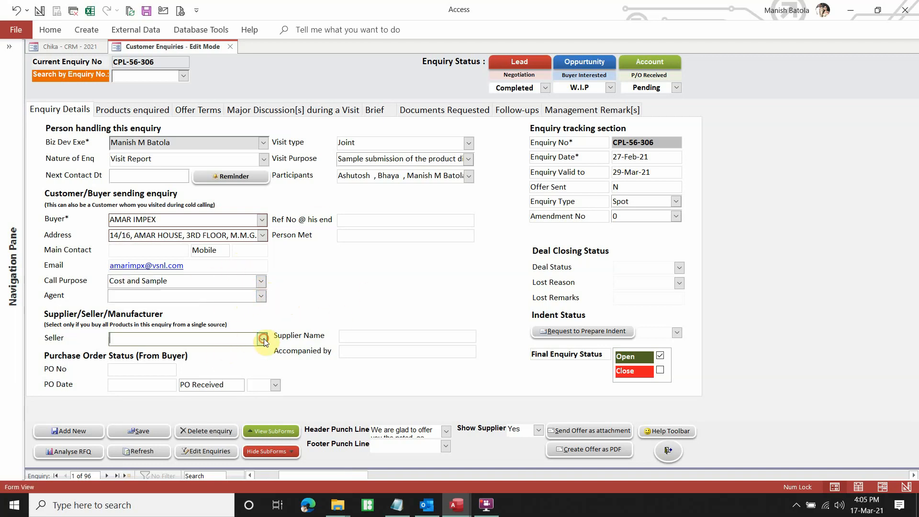
click(263, 340)
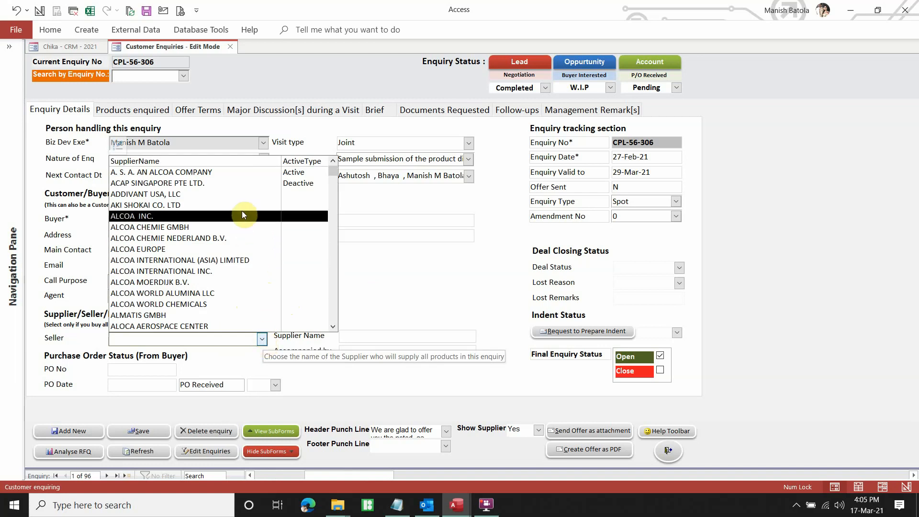
click(236, 224)
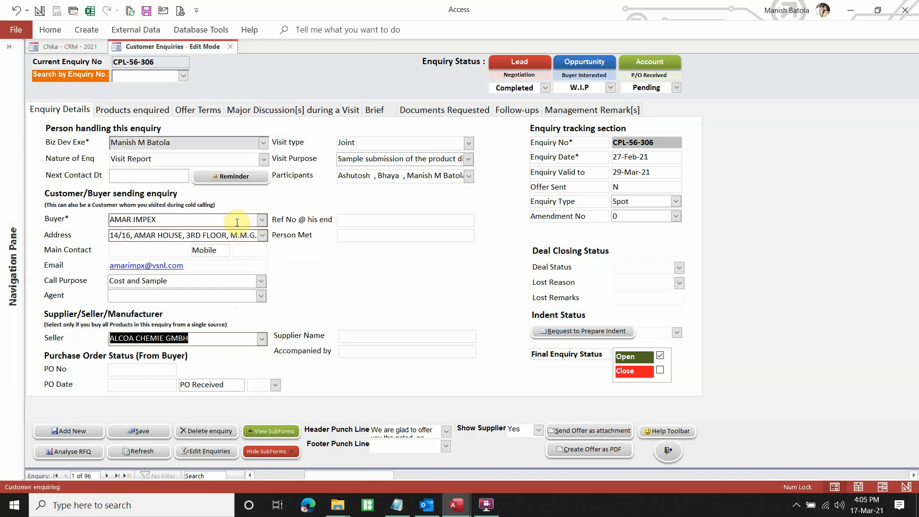
click(157, 431)
click(498, 297)
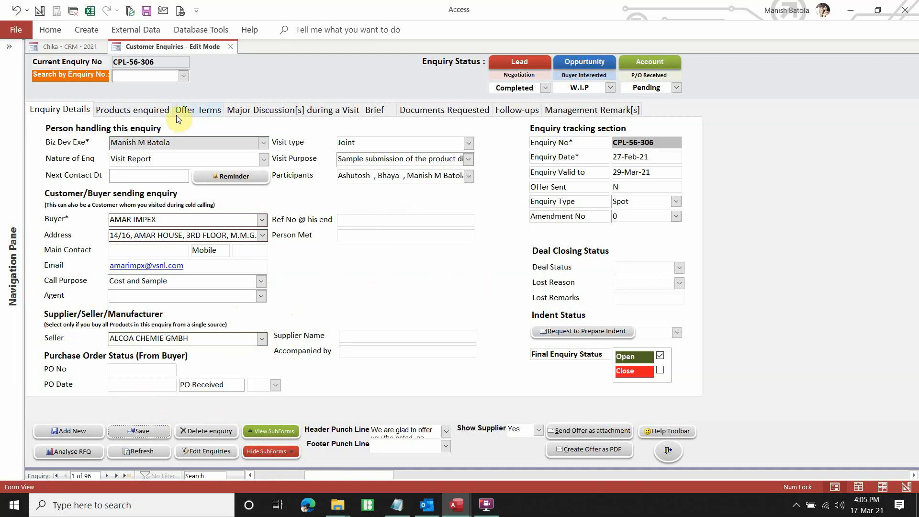
- Examine the first enquired product's name, actual purchase price, price released to marketing and final price to the buyer
click(136, 110)
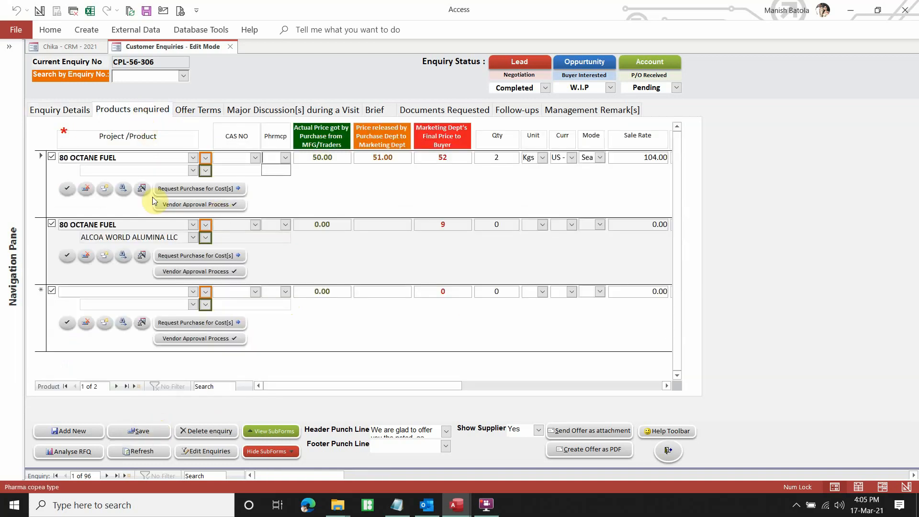
click(116, 157)
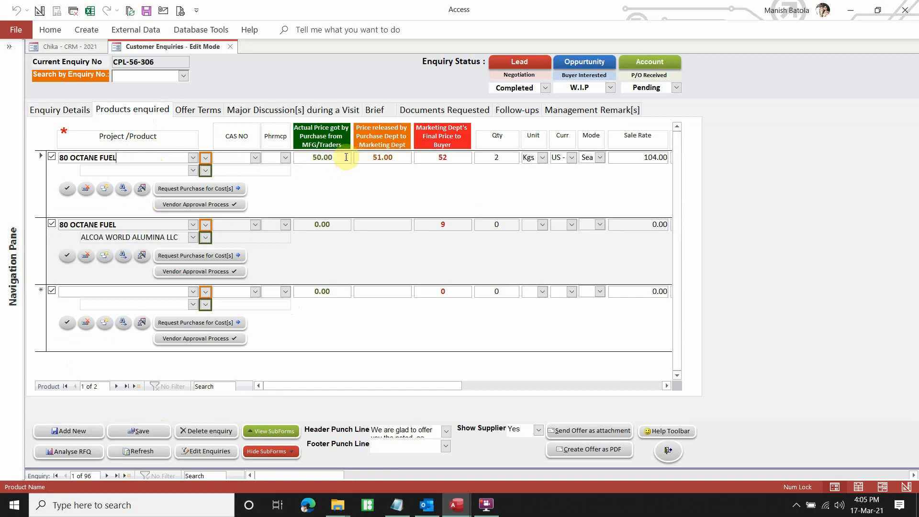
drag(343, 156, 284, 161)
drag(395, 157, 363, 163)
drag(454, 157, 425, 162)
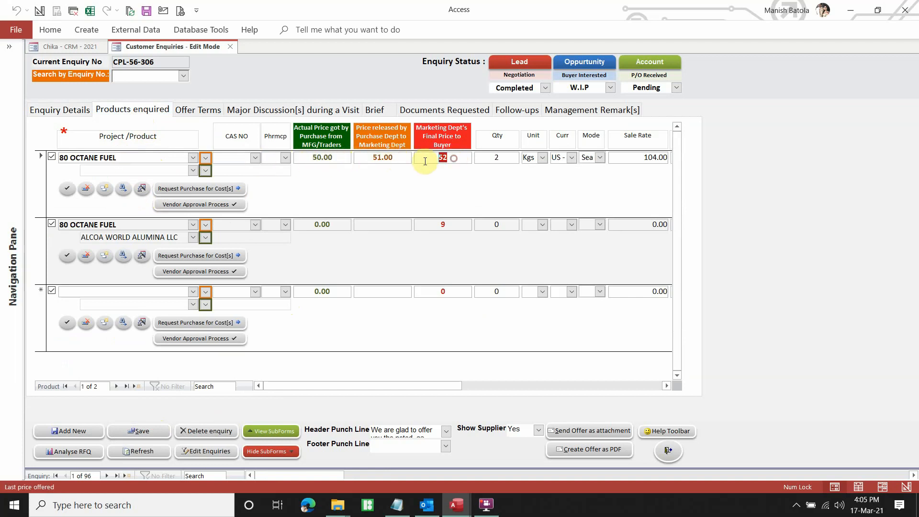
click(436, 158)
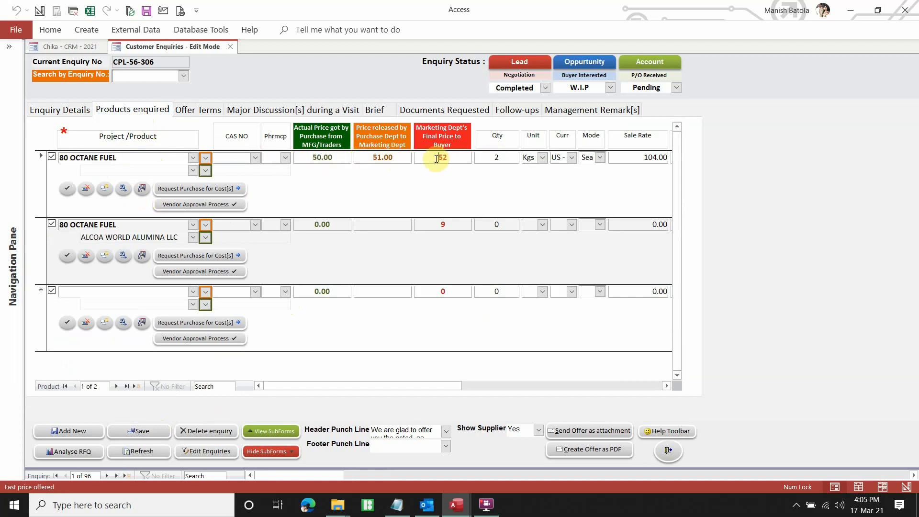
- Examine the first product's quantity, unit, currency, shipping mode, sale rate, packing and country of origin options
drag(457, 388, 516, 386)
click(298, 157)
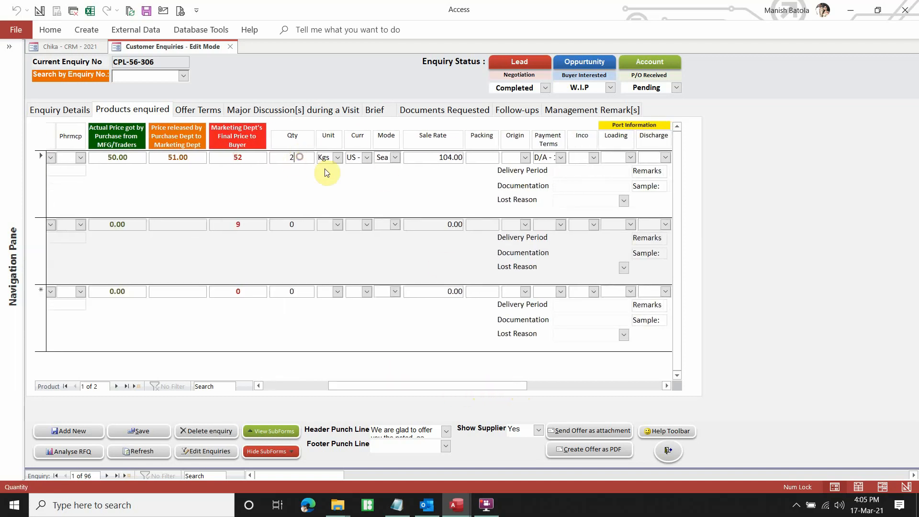
click(336, 157)
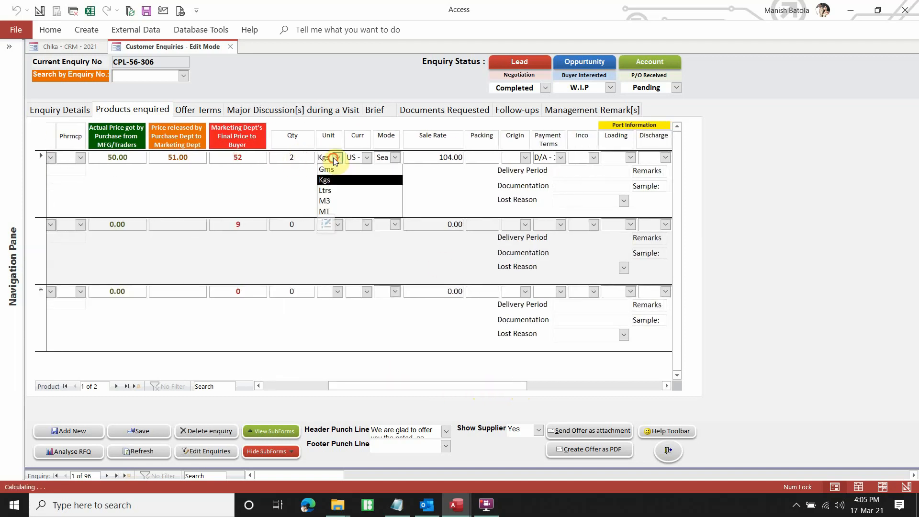
click(367, 158)
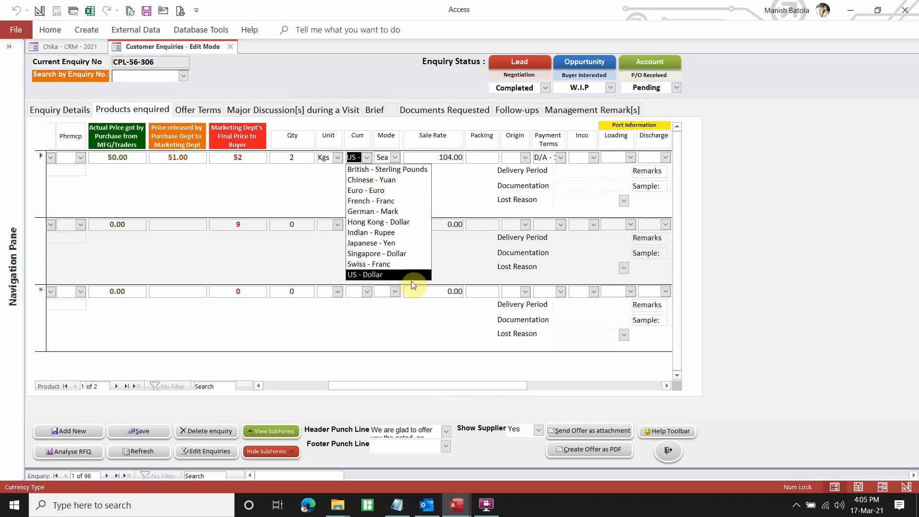
click(487, 504)
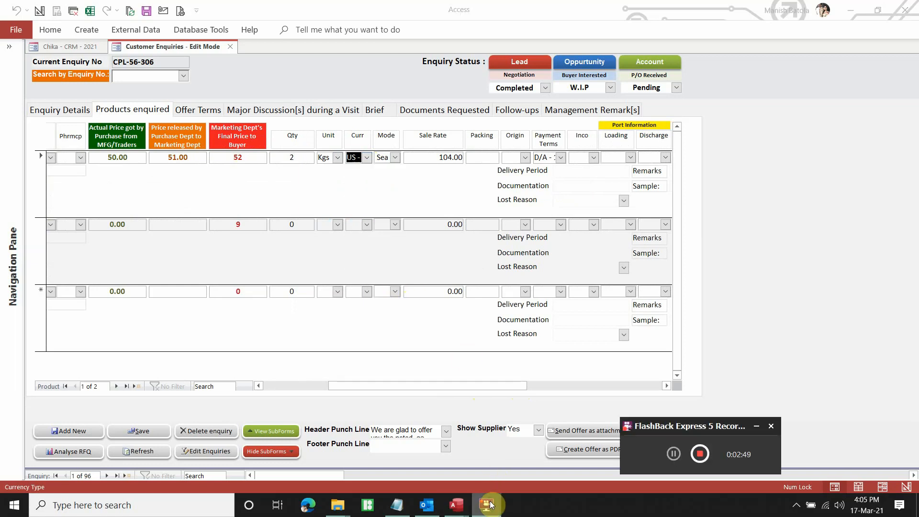
click(490, 504)
click(398, 159)
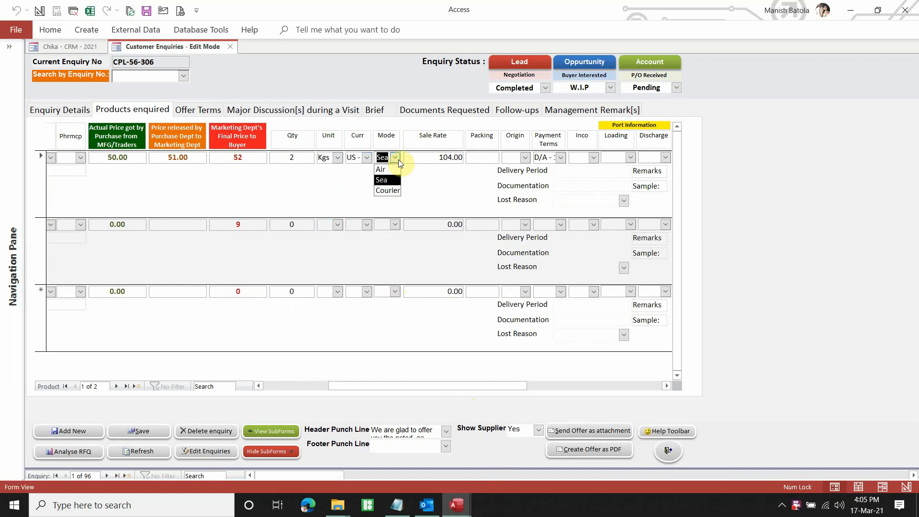
click(427, 159)
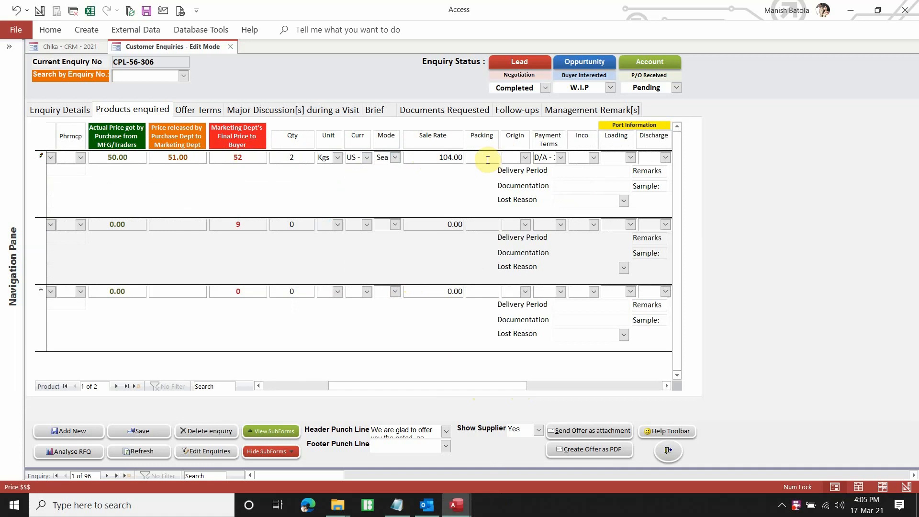
click(526, 158)
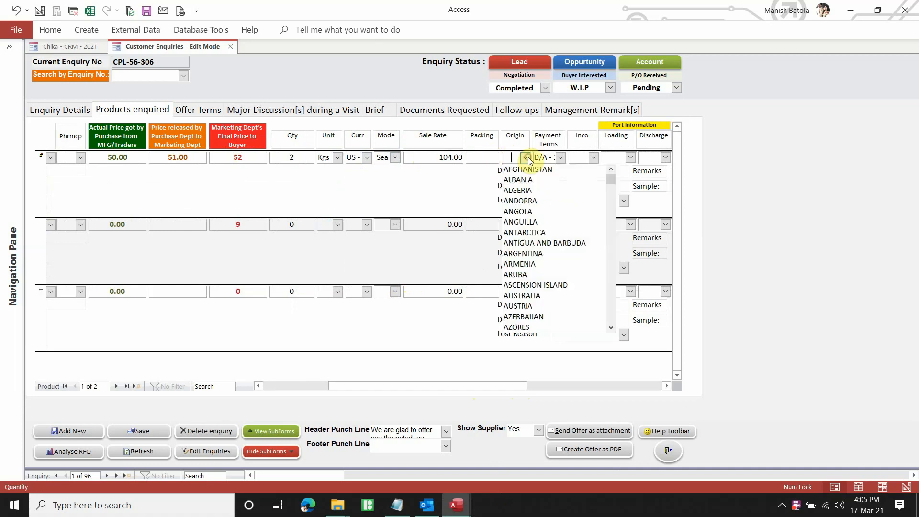
- Examine the full list of payment terms available for the first product
click(559, 158)
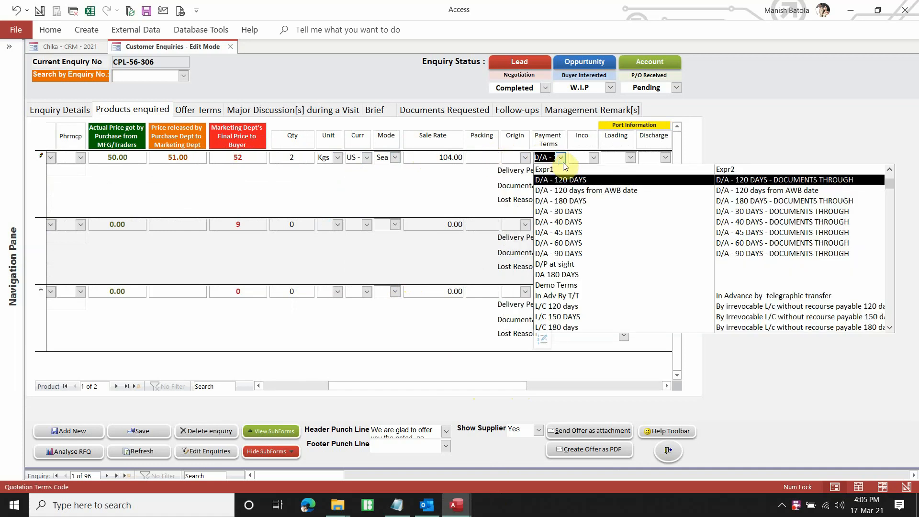
drag(505, 384, 559, 380)
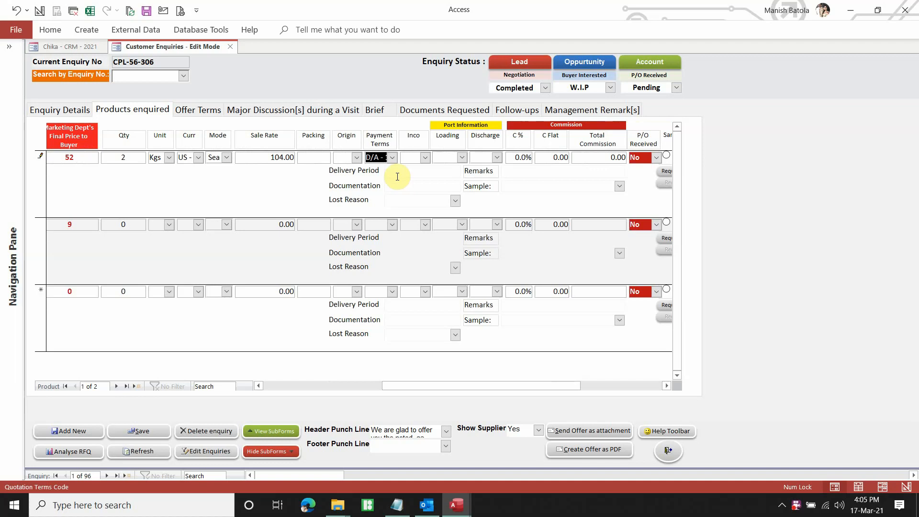
click(392, 158)
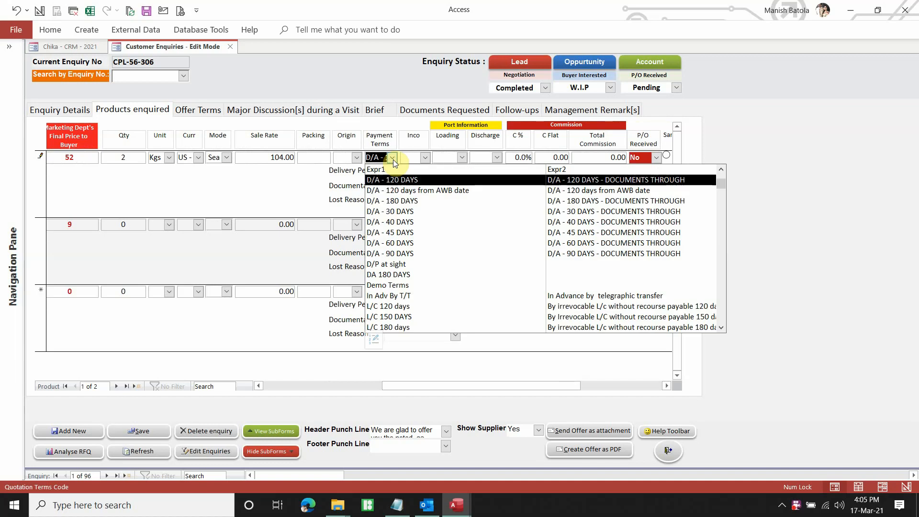
scroll(392, 160, down, 2)
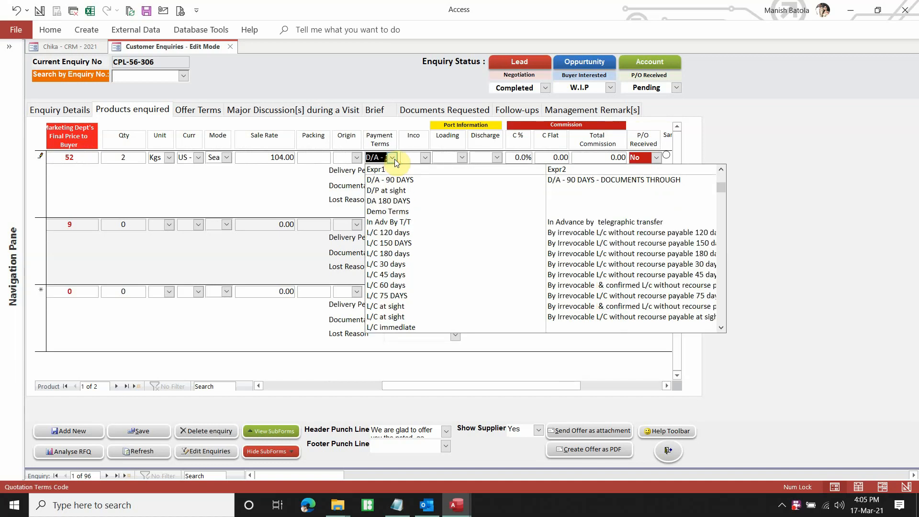
scroll(393, 159, up, 2)
scroll(392, 159, down, 4)
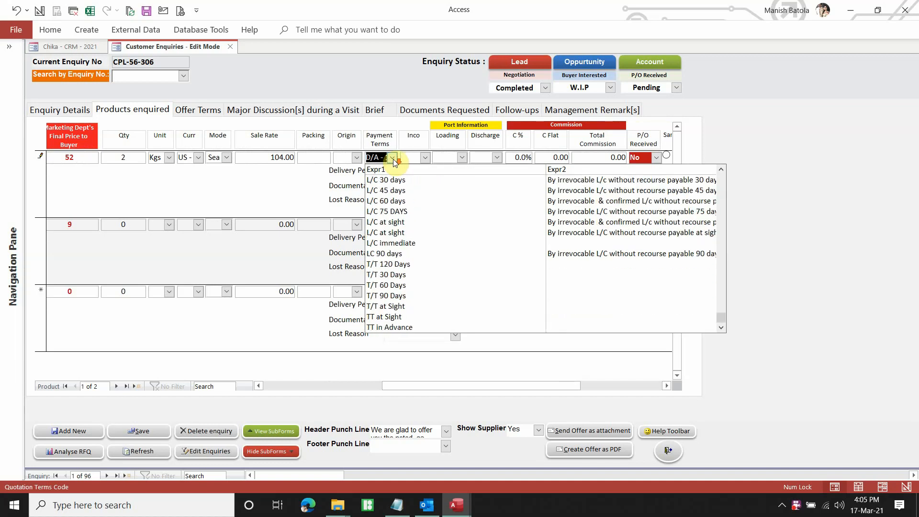
scroll(392, 159, up, 6)
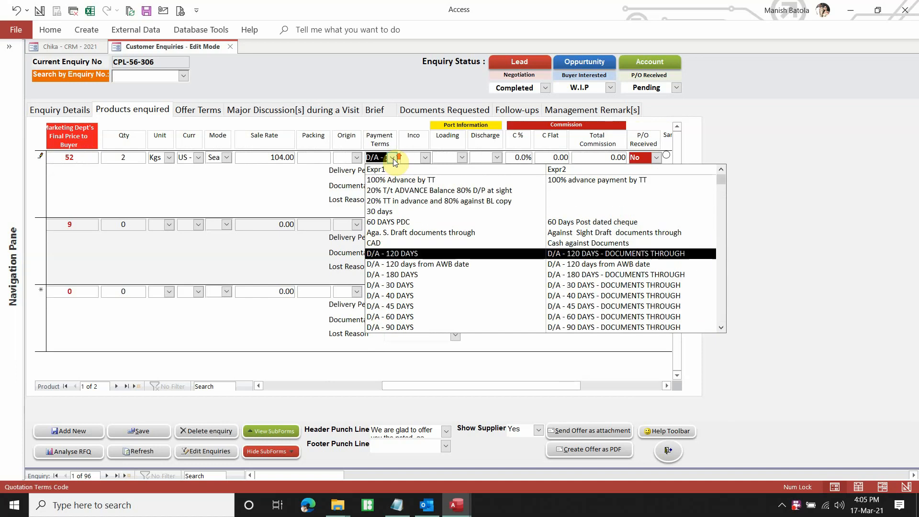
- Check the editable list of Inco terms, and set the first product's Inco term to CIF
click(425, 158)
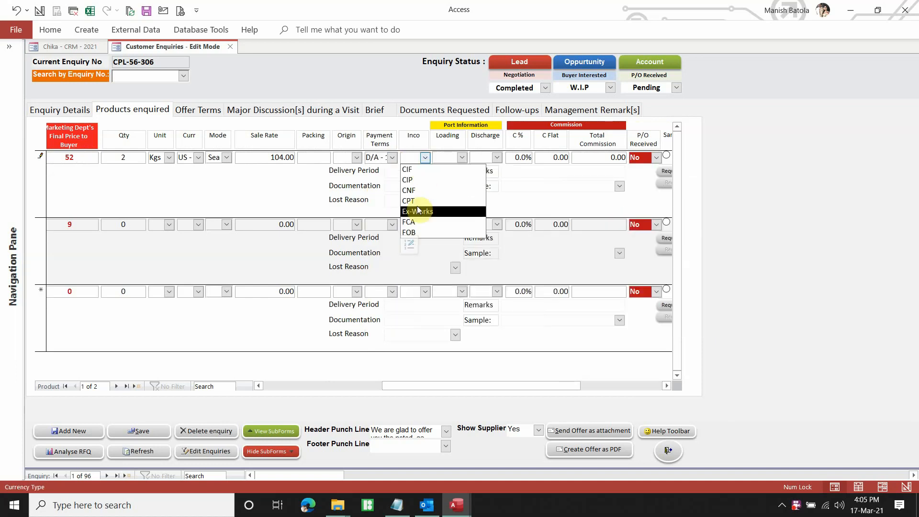
click(409, 245)
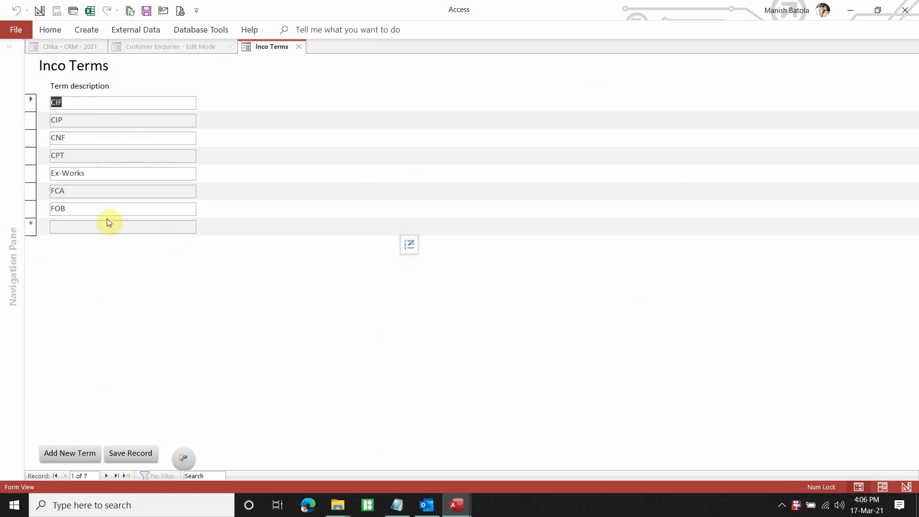
click(184, 458)
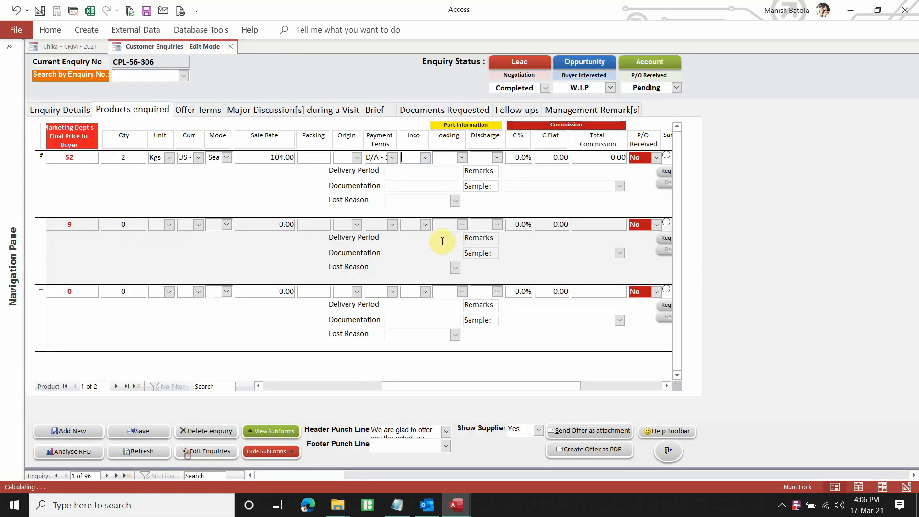
click(426, 157)
click(424, 167)
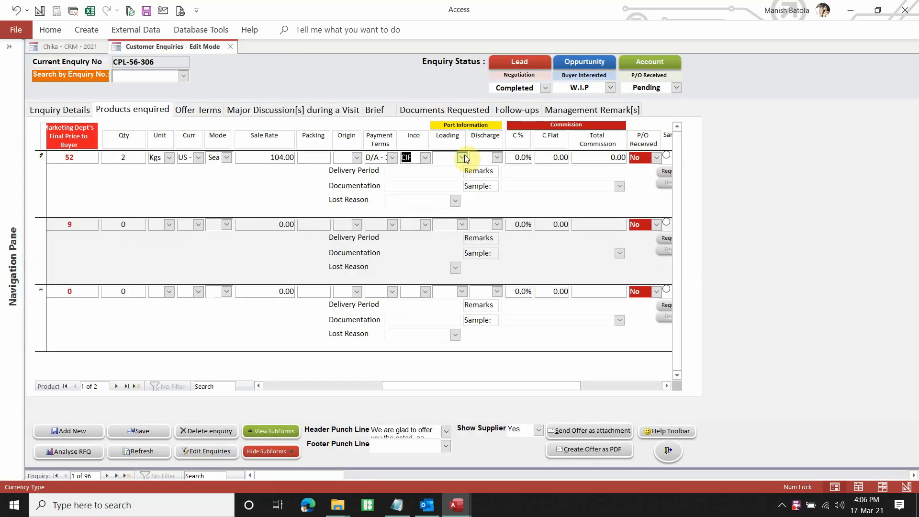
- Set the first product's loading port to Any Chinese Port and its discharge port to Nhava Sheva
click(462, 156)
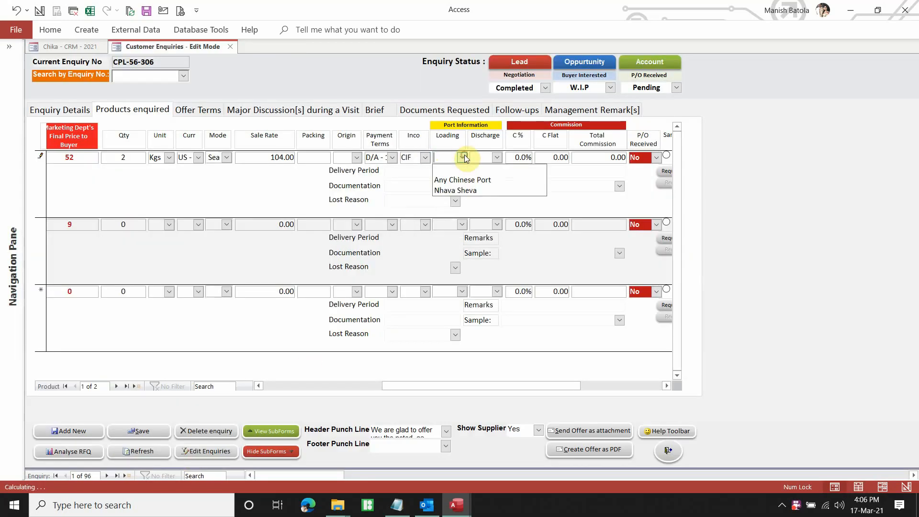
click(462, 179)
click(497, 158)
click(501, 190)
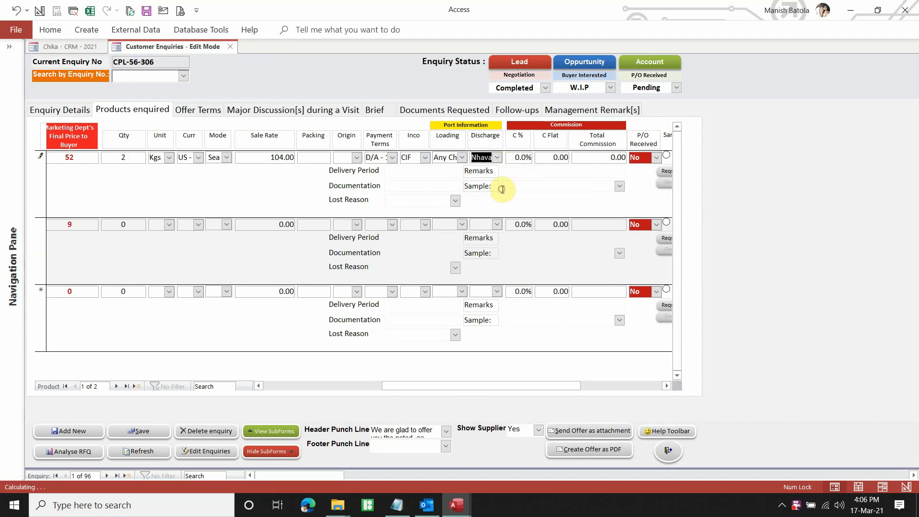
- Review the first product's commission percentage, flat and total commission, purchase order status and sample request fields
click(514, 158)
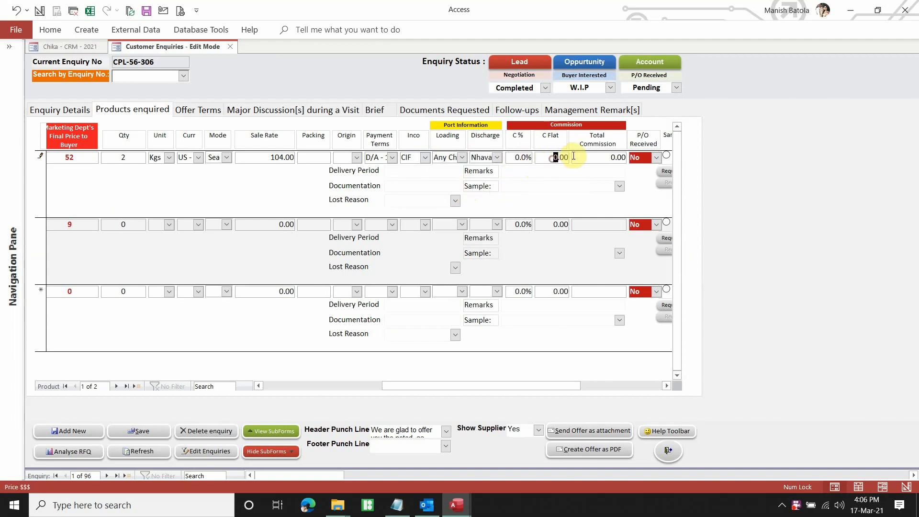
click(555, 157)
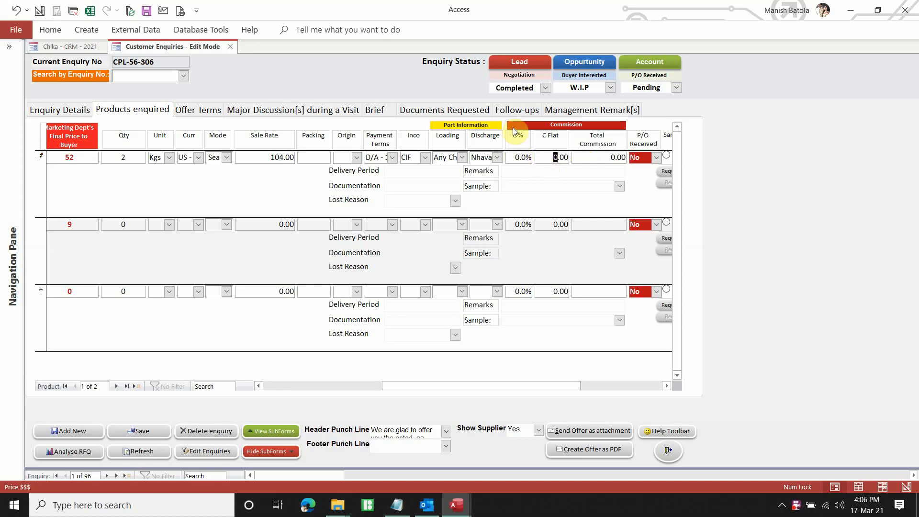
double_click(546, 160)
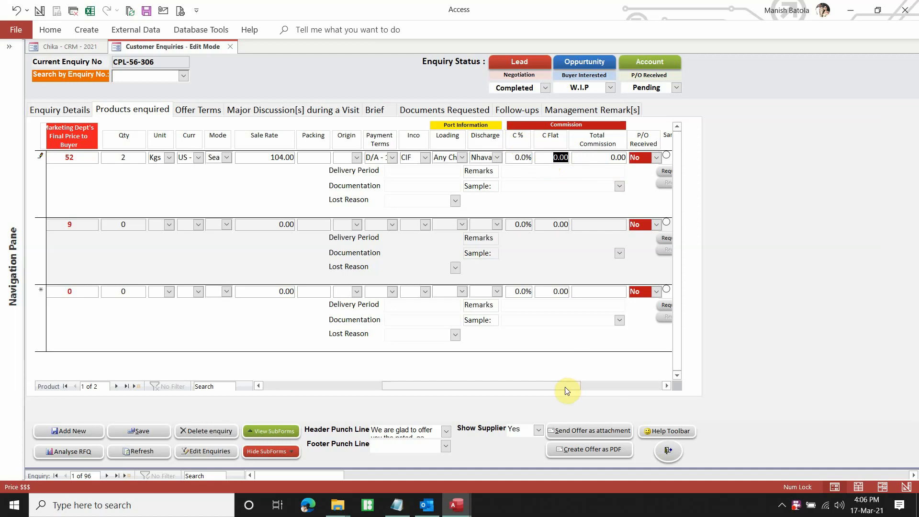
drag(565, 385, 628, 385)
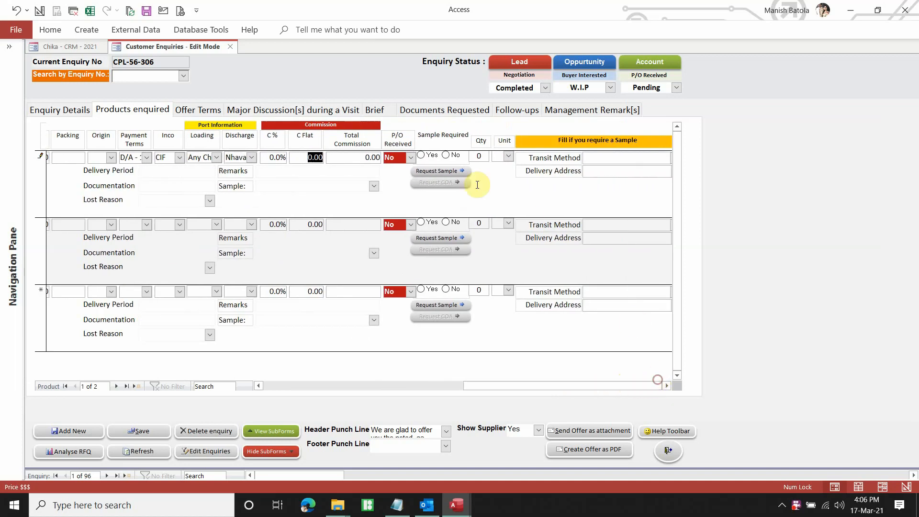
drag(586, 385, 352, 382)
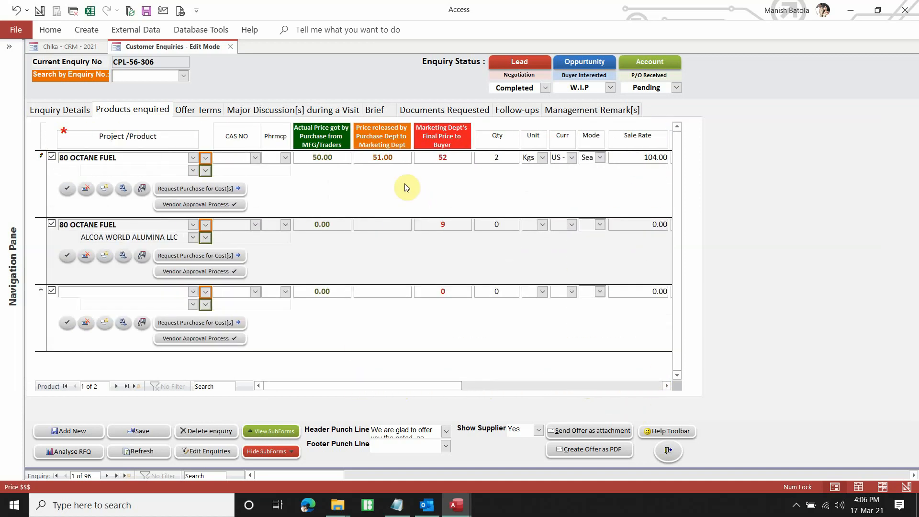
- Return to the main enquiry details and save the current enquiry
click(53, 112)
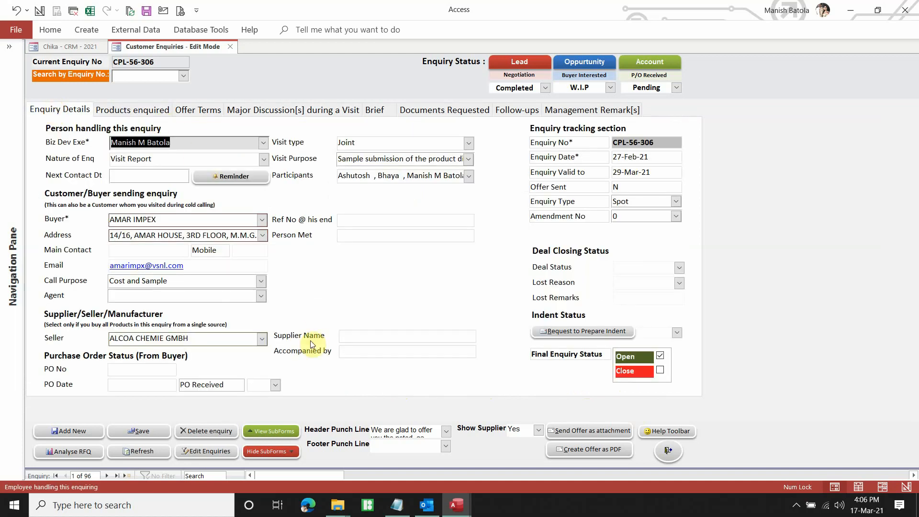
click(139, 430)
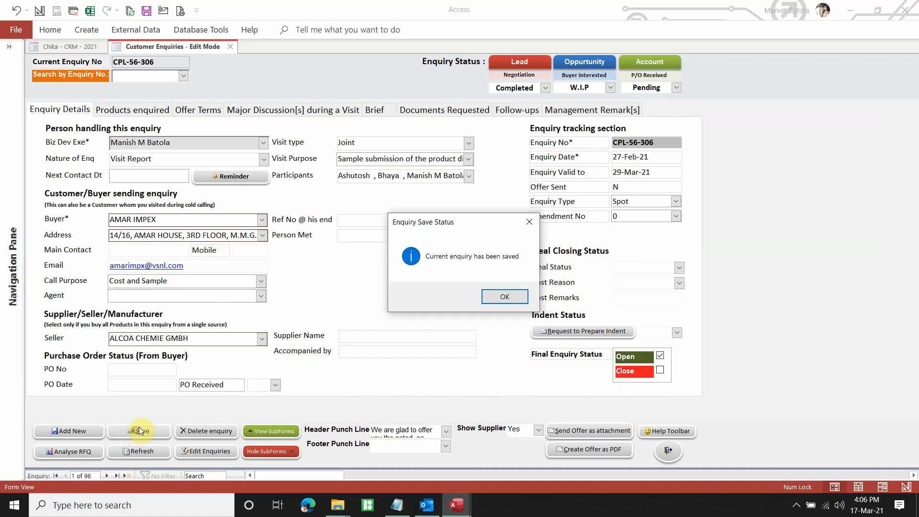
click(496, 299)
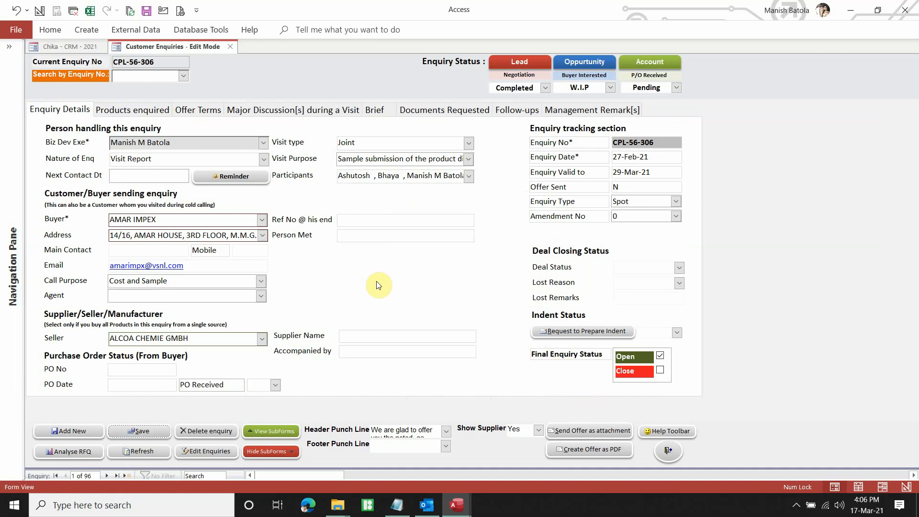
- Generate an email to the buyer with the customer offer attached as a PDF
click(589, 433)
click(540, 298)
mouse_move(426, 505)
click(482, 447)
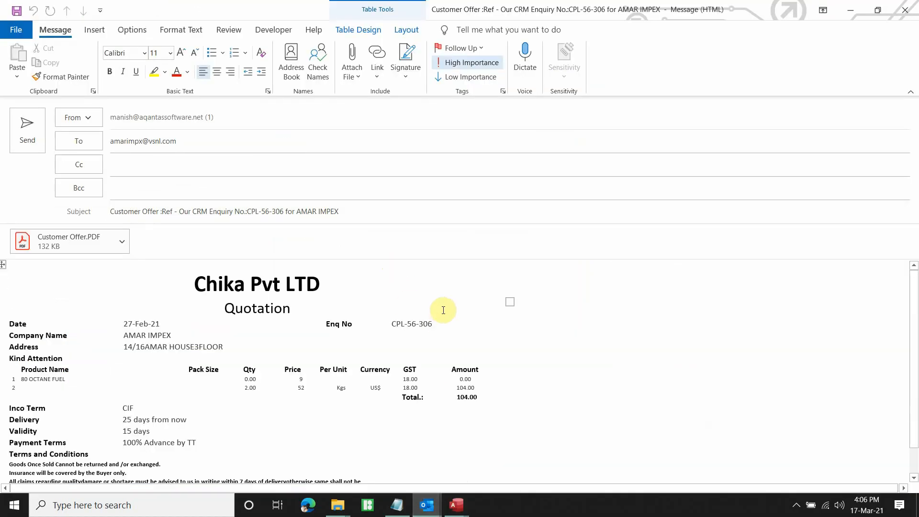
- Review the quotation in the attached Customer Offer.PDF, and close the offer email without saving it
click(76, 238)
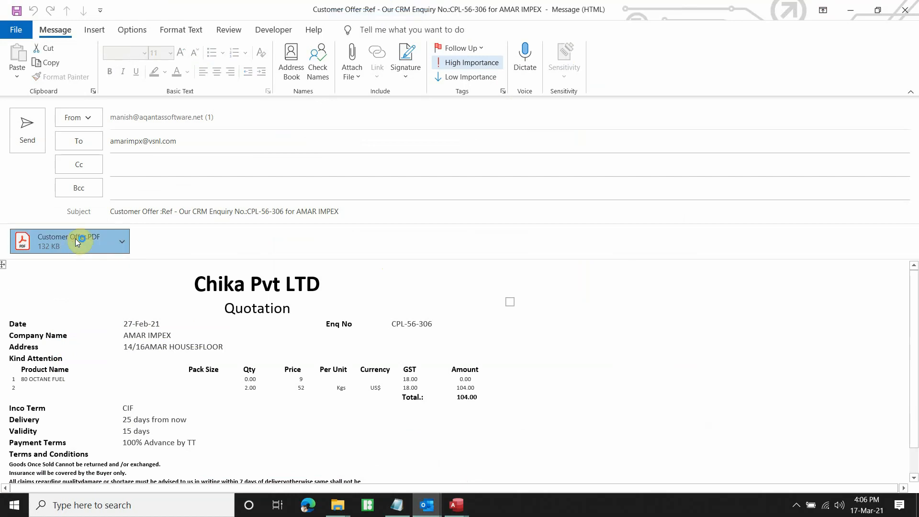
double_click(75, 238)
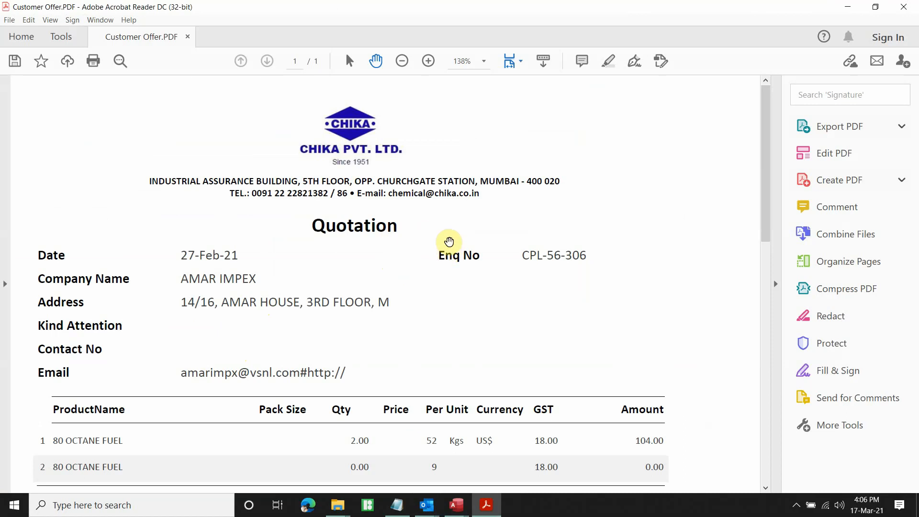
scroll(448, 242, down, 5)
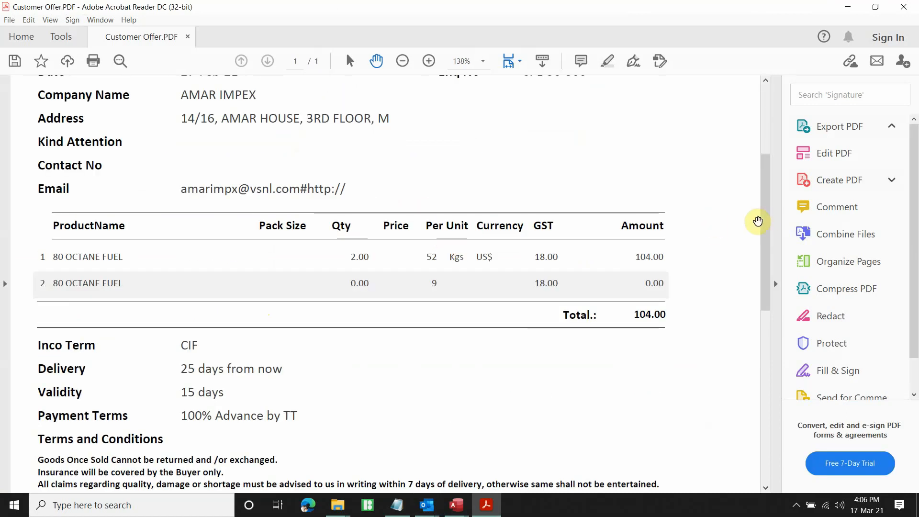
drag(765, 220, 760, 139)
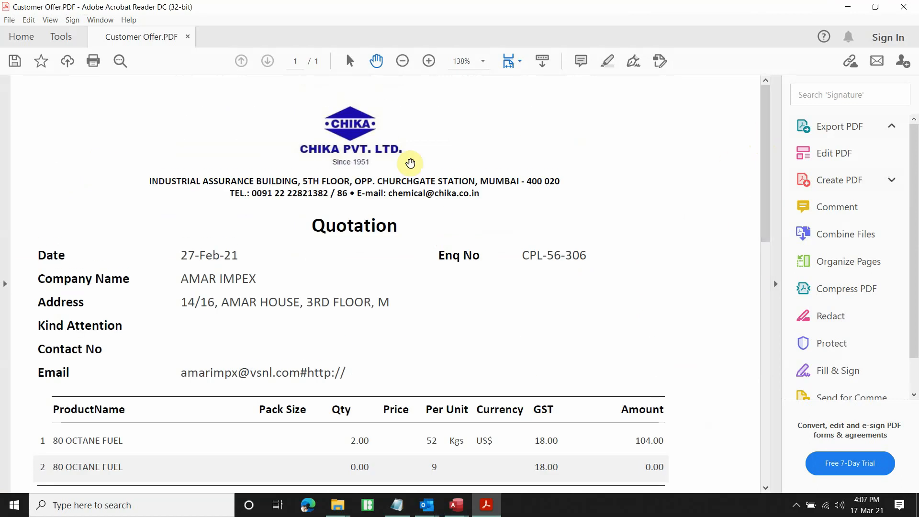
click(903, 7)
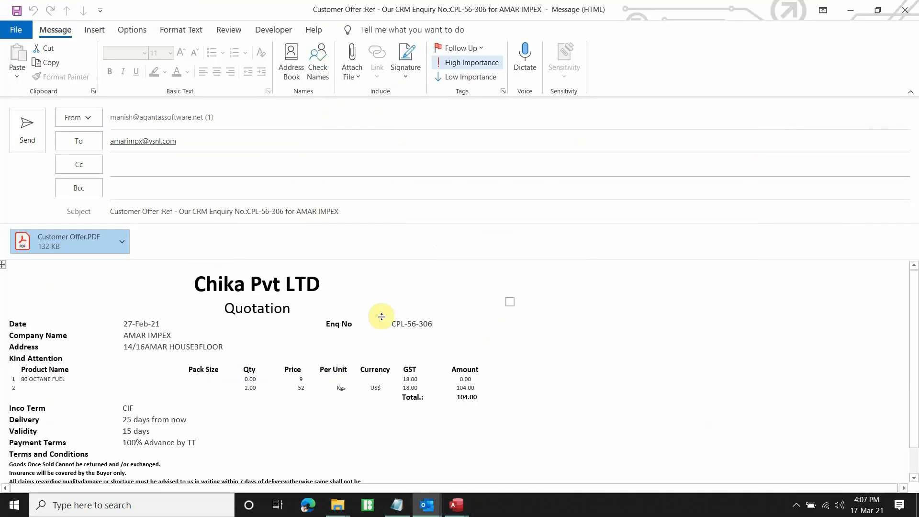
click(905, 9)
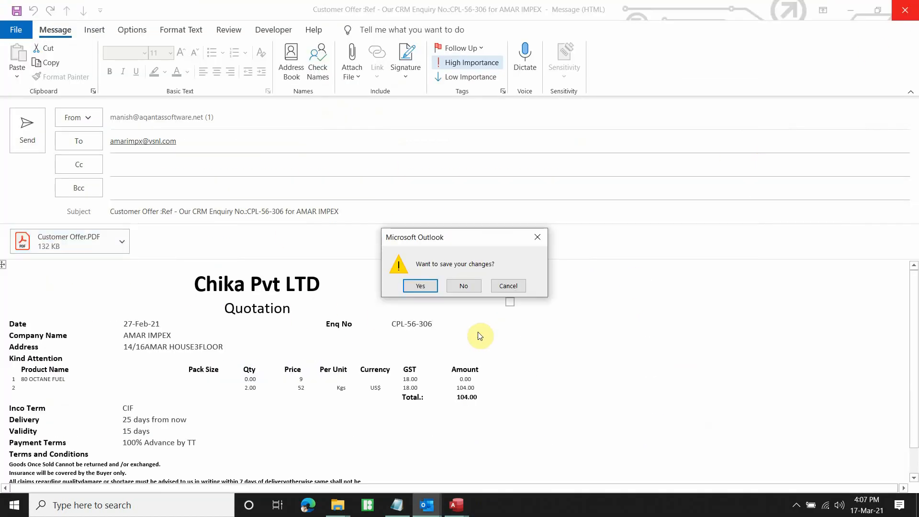
click(463, 288)
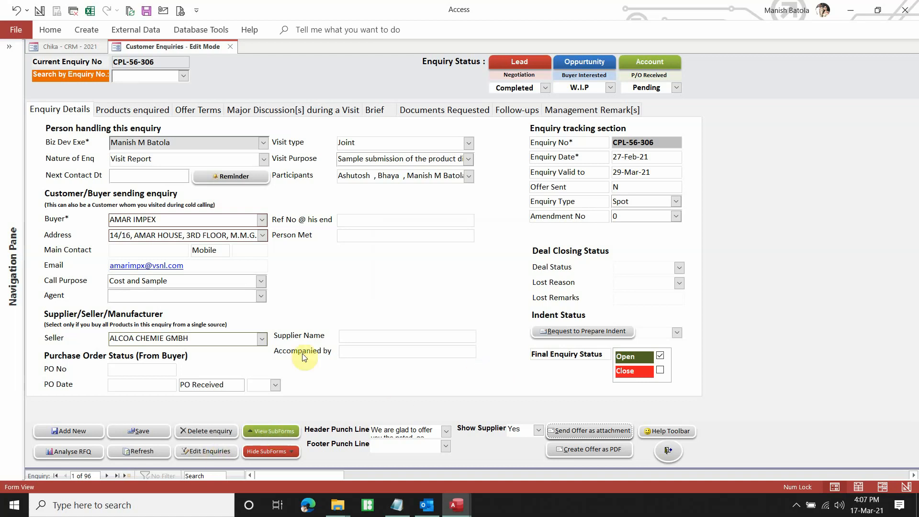
- Enter the buyer's purchase order number in the enquiry and set the PO date to 17-Mar-21
click(169, 367)
text(po90-)
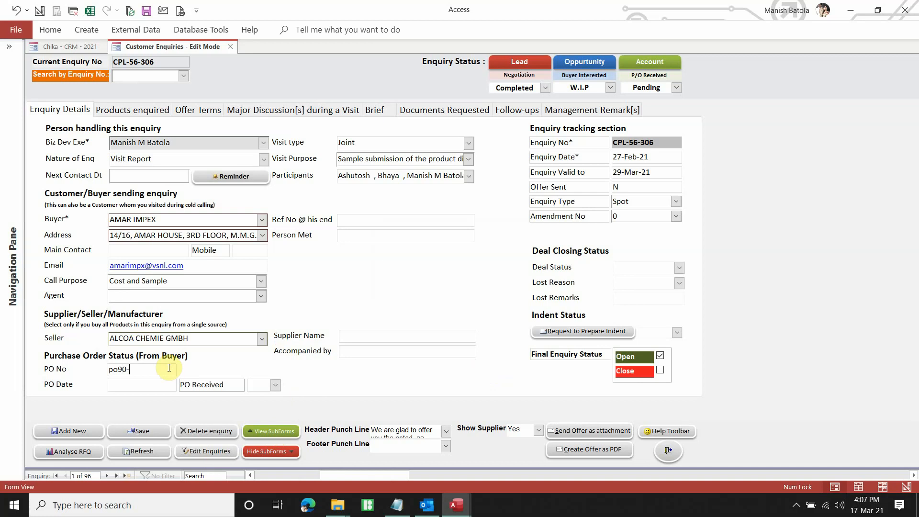
text(33)
click(130, 388)
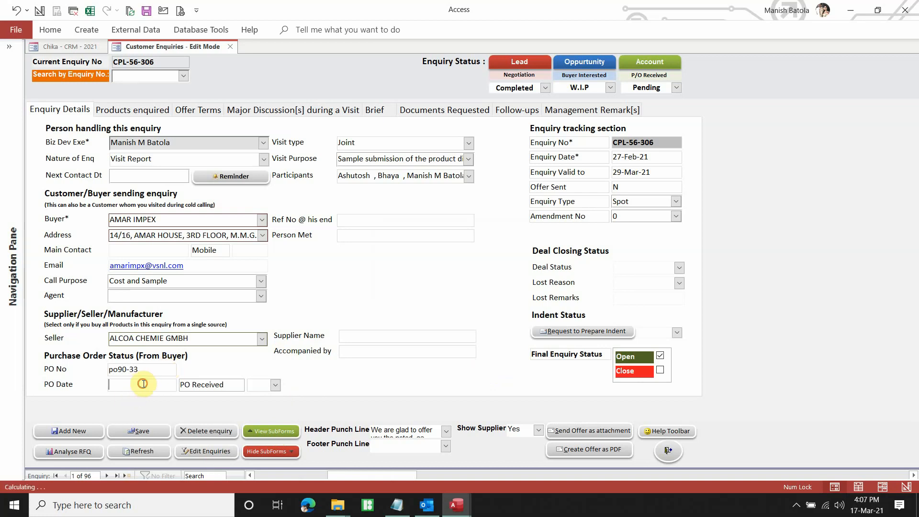
click(182, 386)
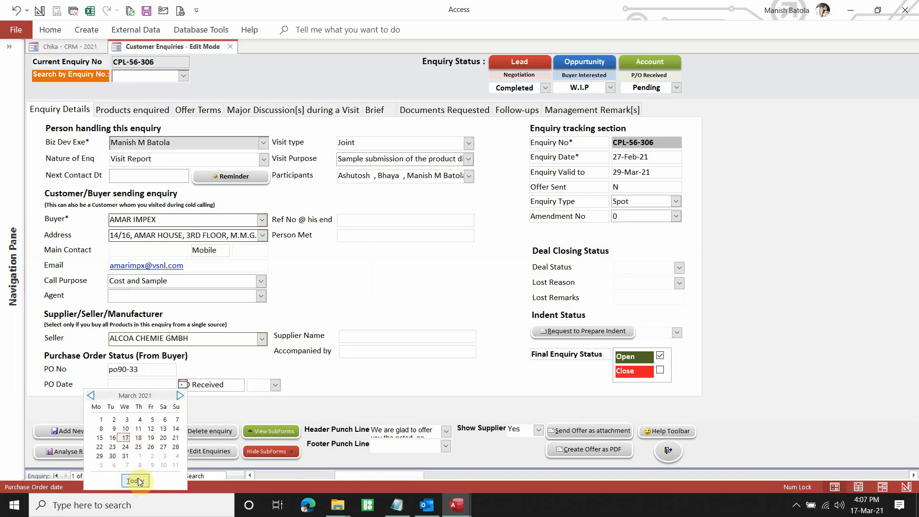
click(137, 478)
- Set the enquiry date to 17-Mar-21 and save the enquiry
click(662, 157)
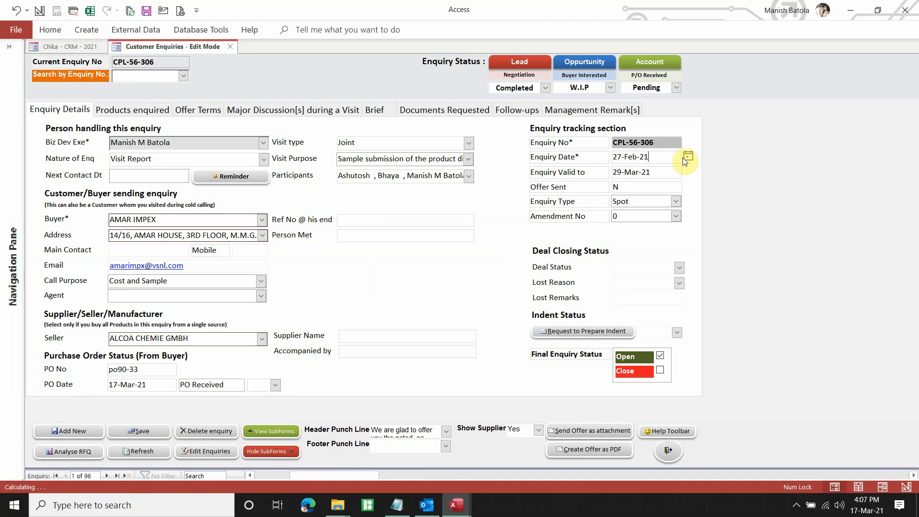
click(687, 157)
click(641, 255)
click(666, 171)
click(144, 429)
click(487, 298)
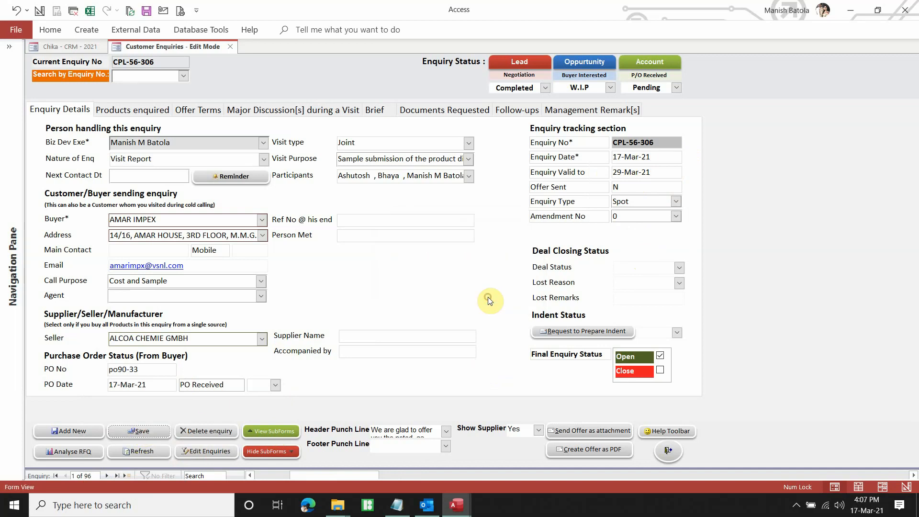
- Set PO Received to Yes and agree to clear all pending or W.I.P. reminders for the enquiry
click(275, 385)
click(274, 402)
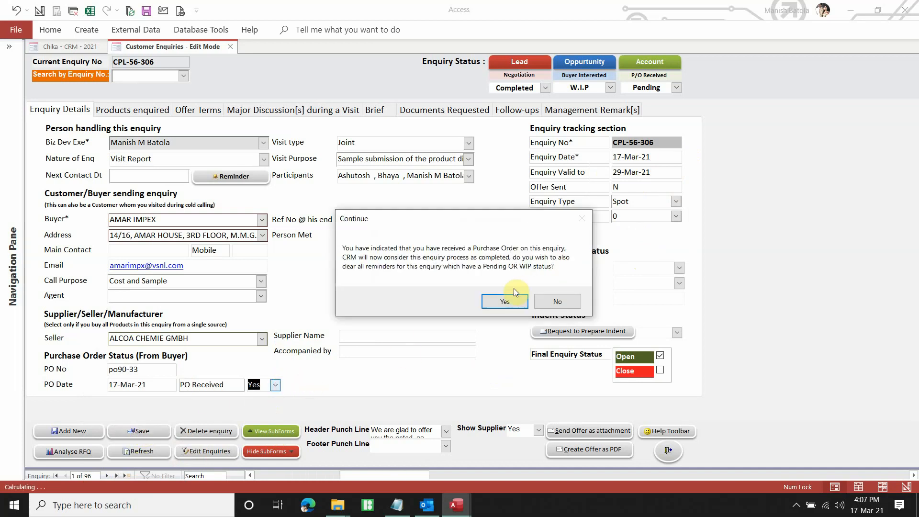
click(500, 302)
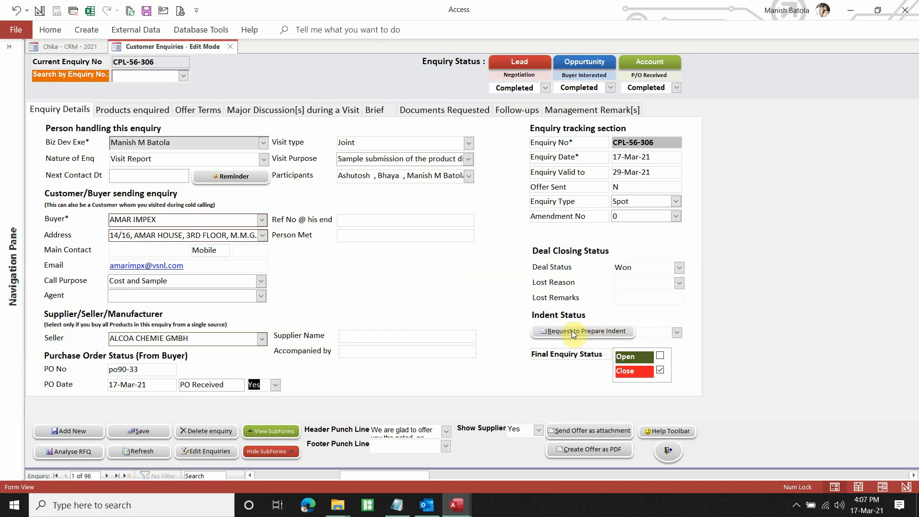
- Switch to the Chemical Indenting database and sign in with the executive's login name and account password
mouse_move(464, 501)
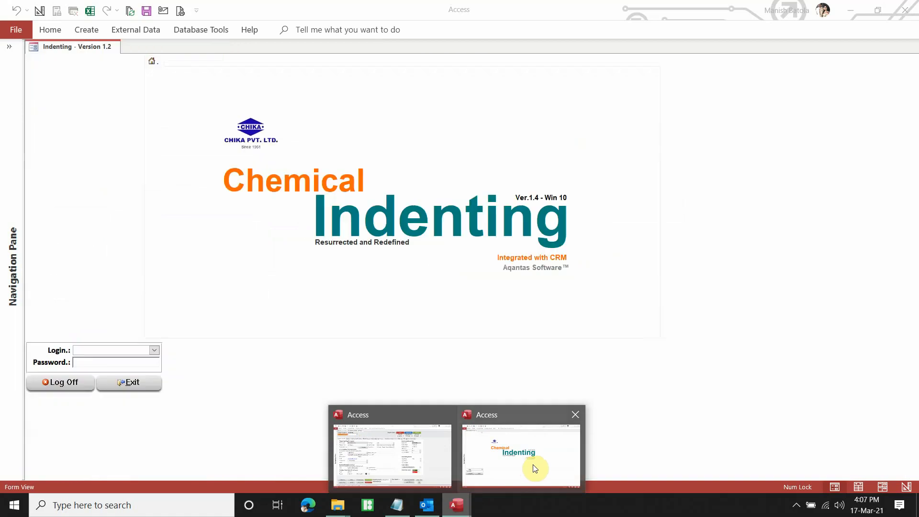
click(529, 467)
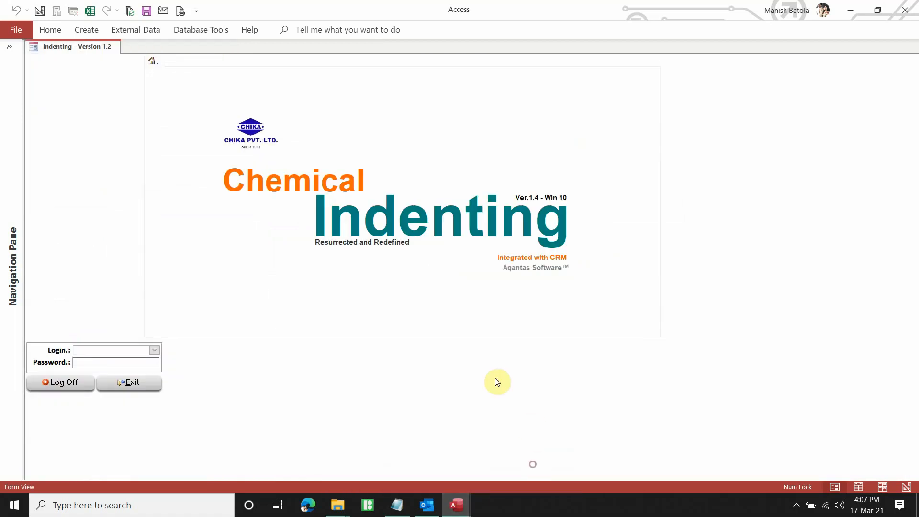
click(154, 350)
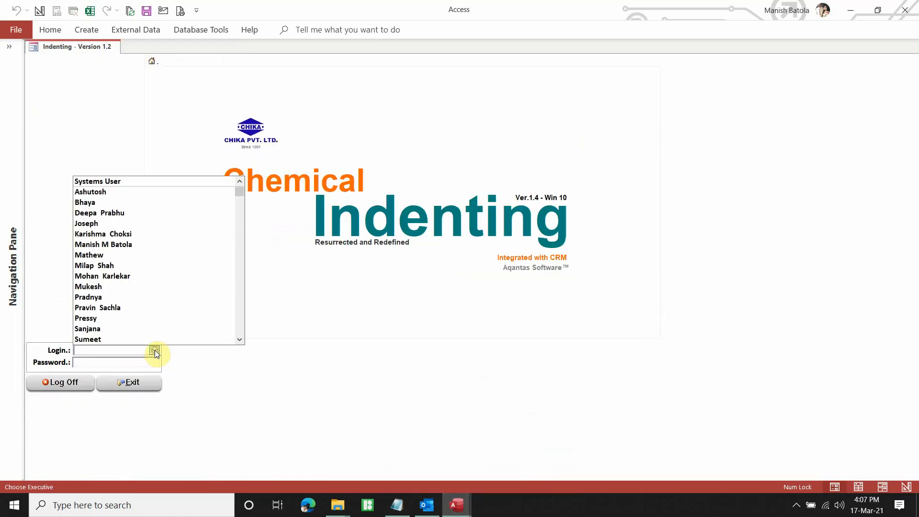
click(158, 251)
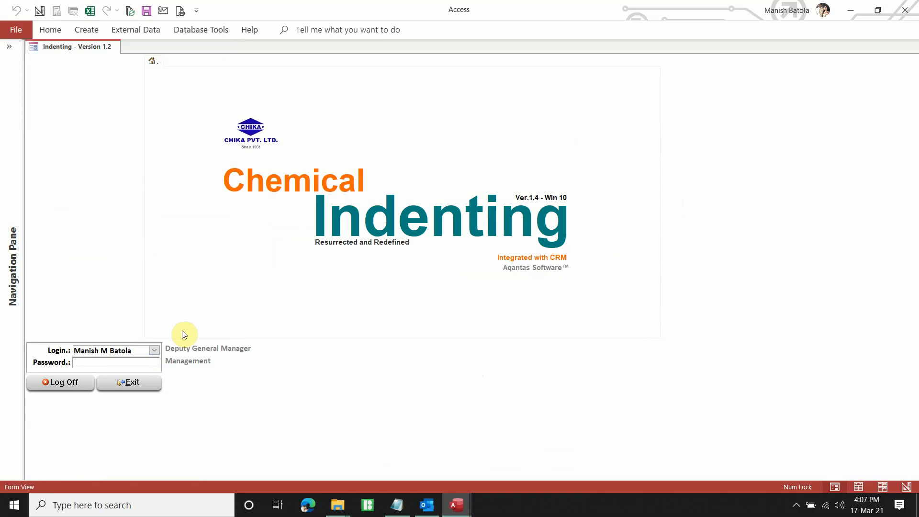
key(Return)
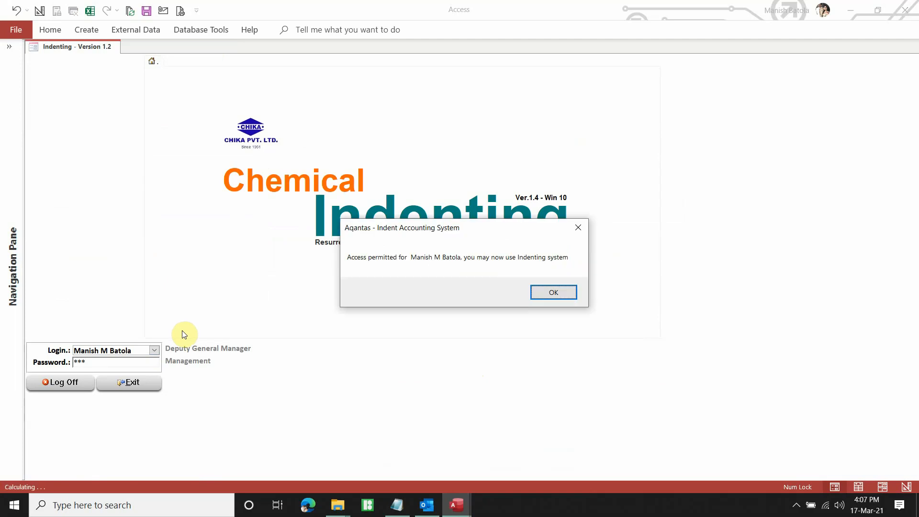
key(Return)
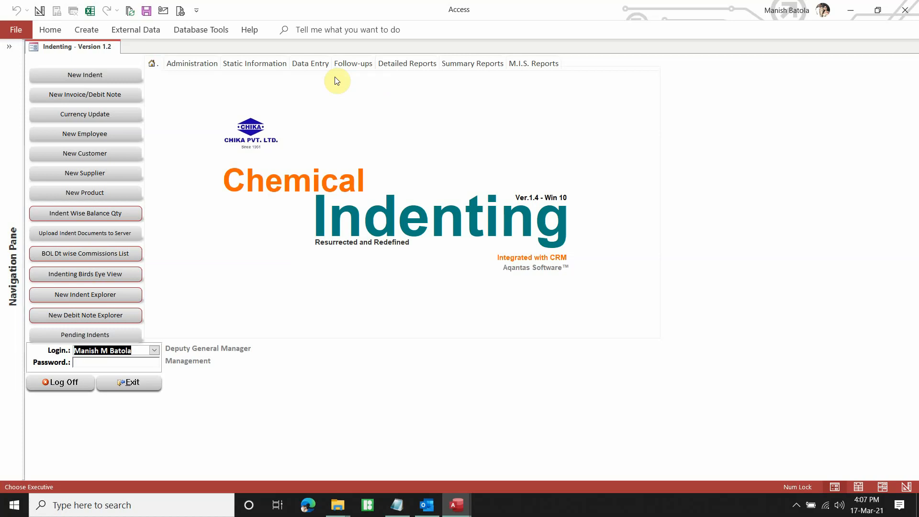
- Open the Indenting HUB dashboard of incoming indent requests from the data entry section
click(314, 67)
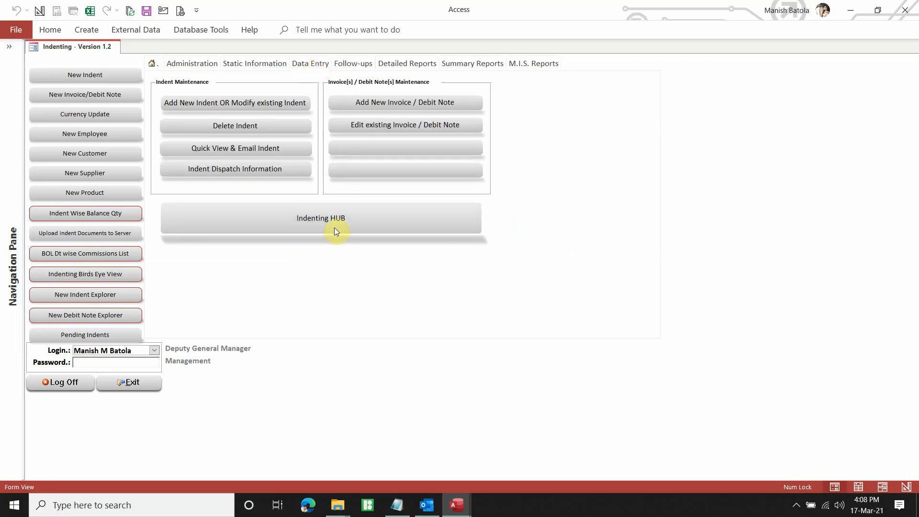
click(341, 223)
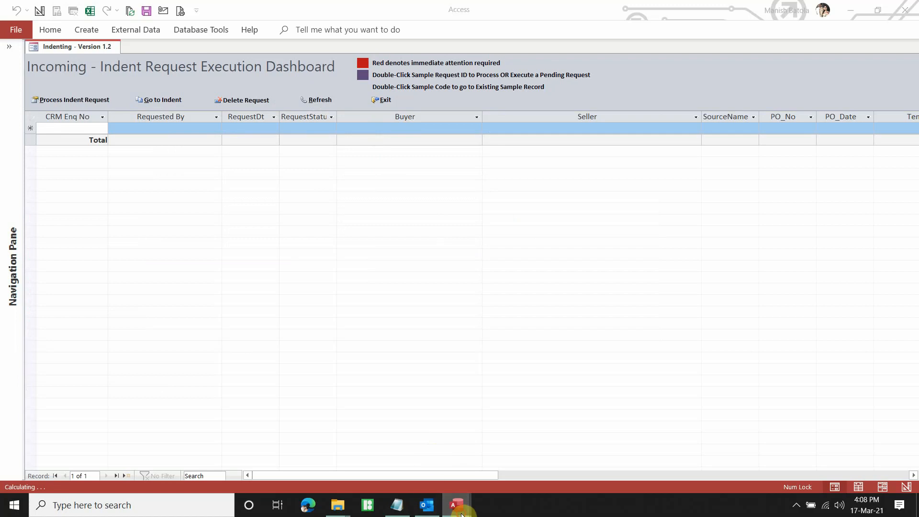
- Switch back to the CRM enquiry, check the indent status options, and send the Indenting Department a request to prepare an indent
mouse_move(456, 504)
click(486, 447)
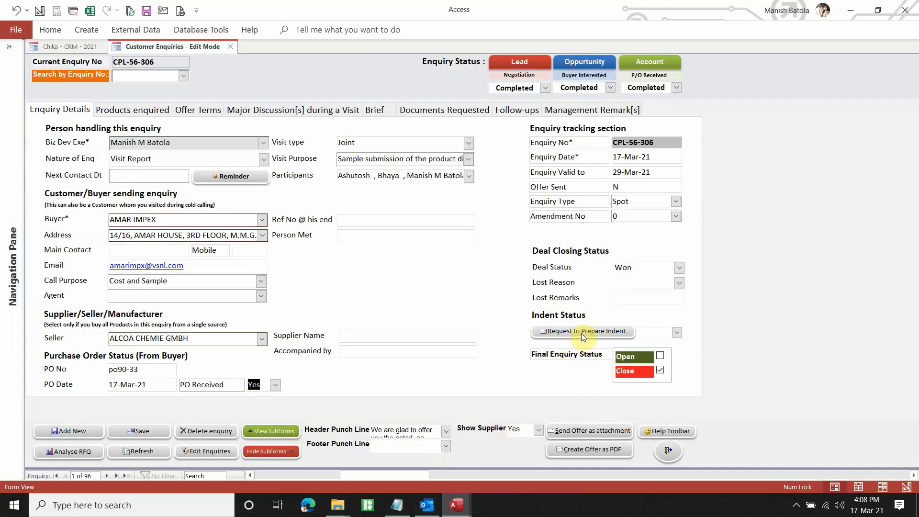
click(677, 331)
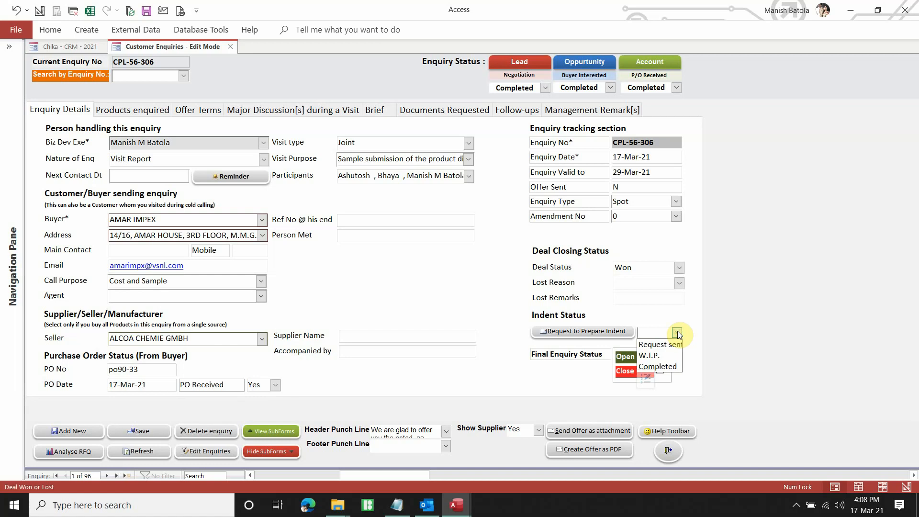
click(676, 331)
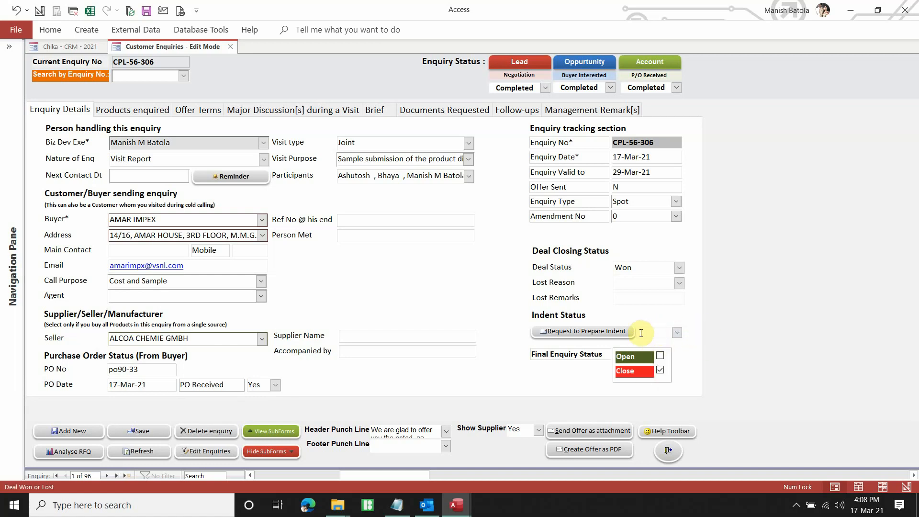
click(581, 331)
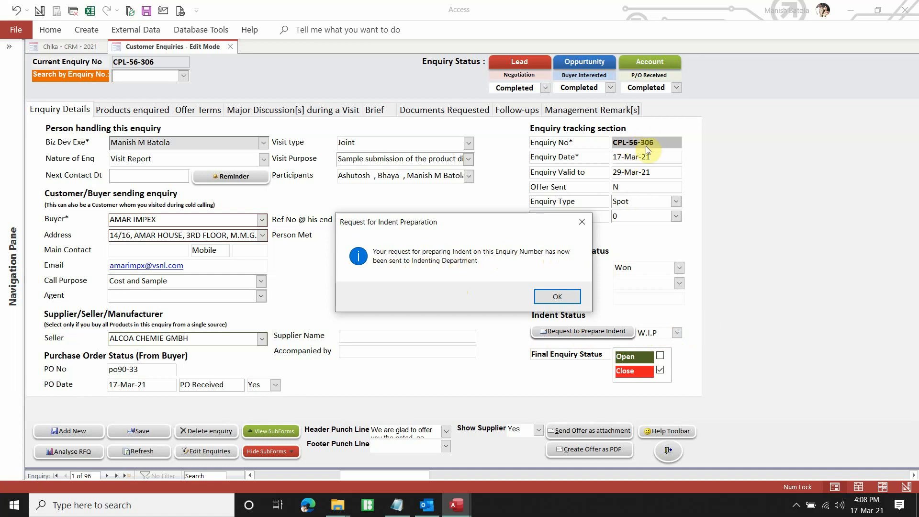
click(557, 297)
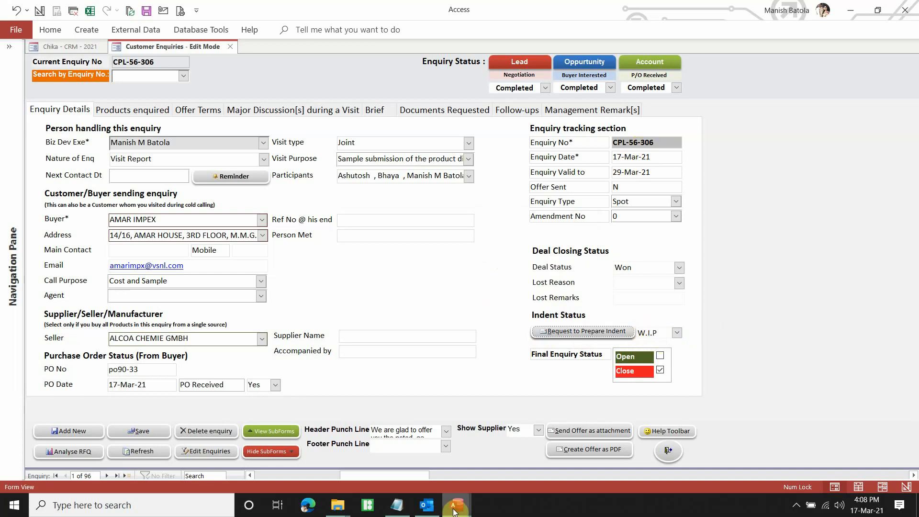
- Switch to the Indenting database and refresh the incoming indent request dashboard
mouse_move(454, 511)
click(520, 460)
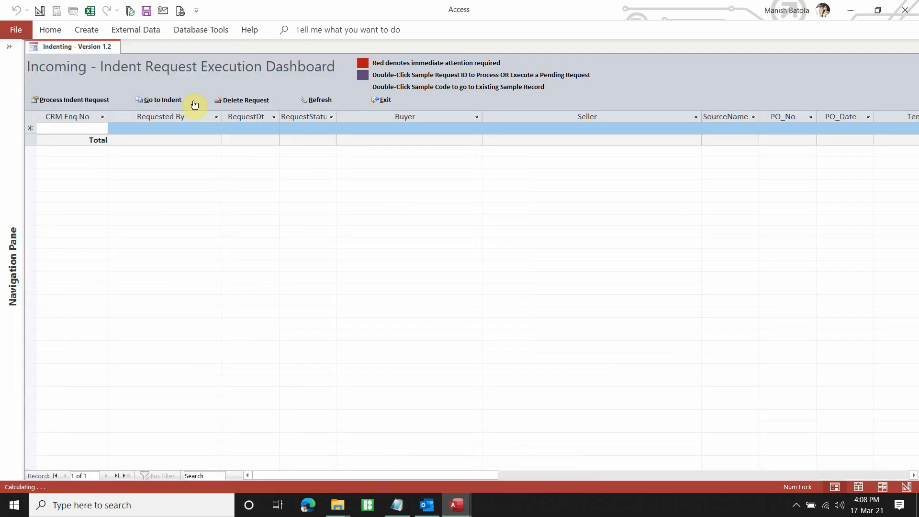
click(320, 101)
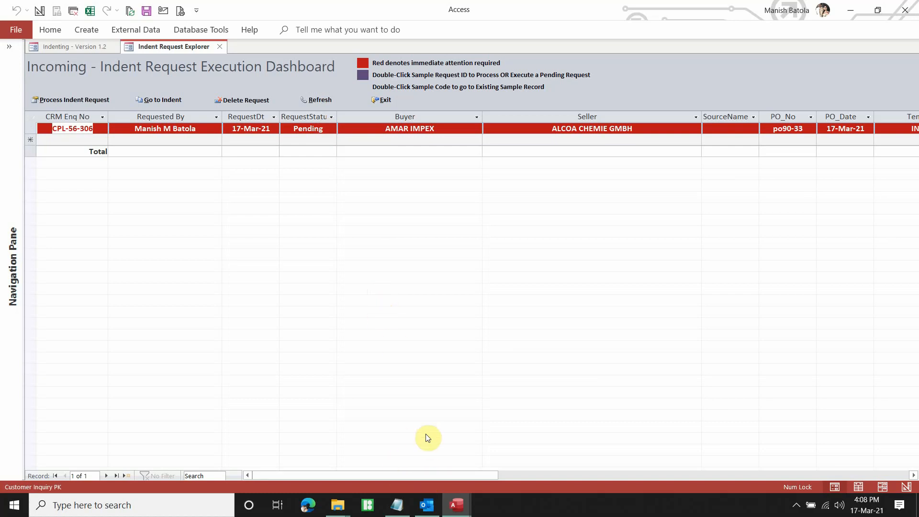
- Examine the incoming request's requester, request date, buyer, source name, purchase order number and date, and temporary indent number
click(197, 117)
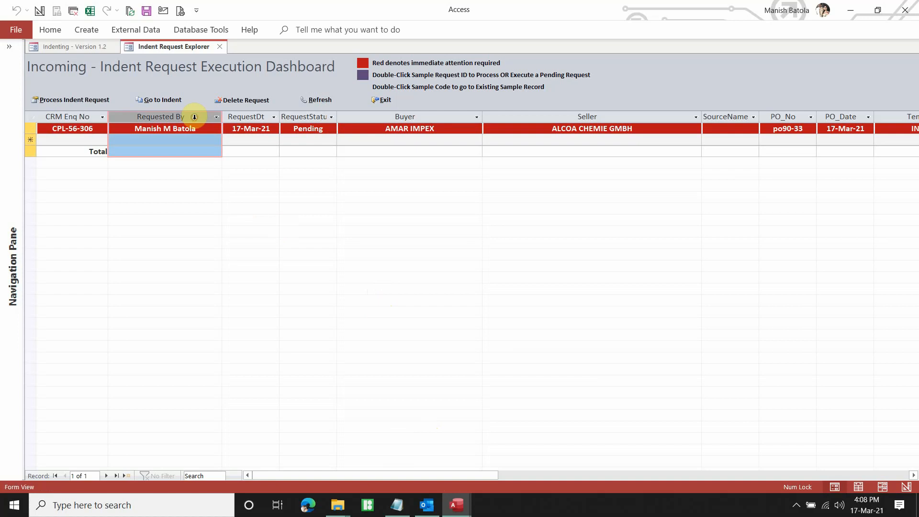
click(258, 117)
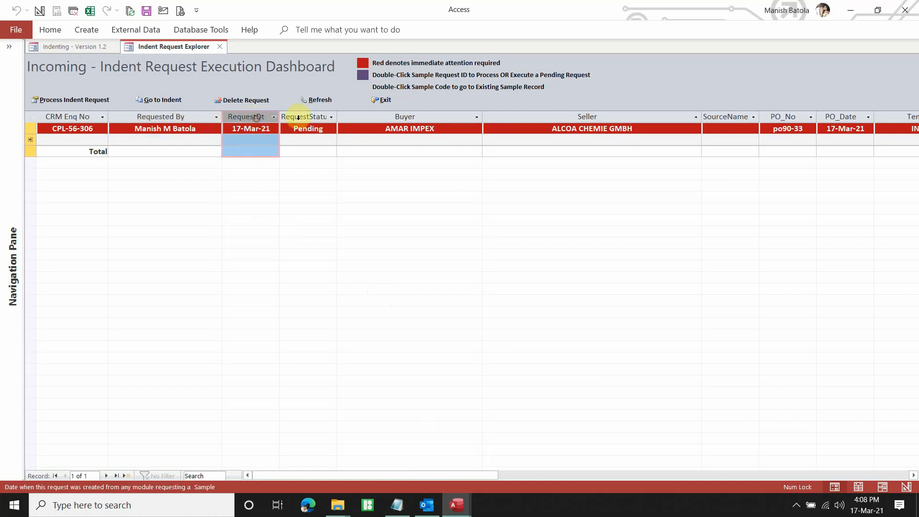
click(401, 117)
drag(476, 473, 579, 473)
click(533, 116)
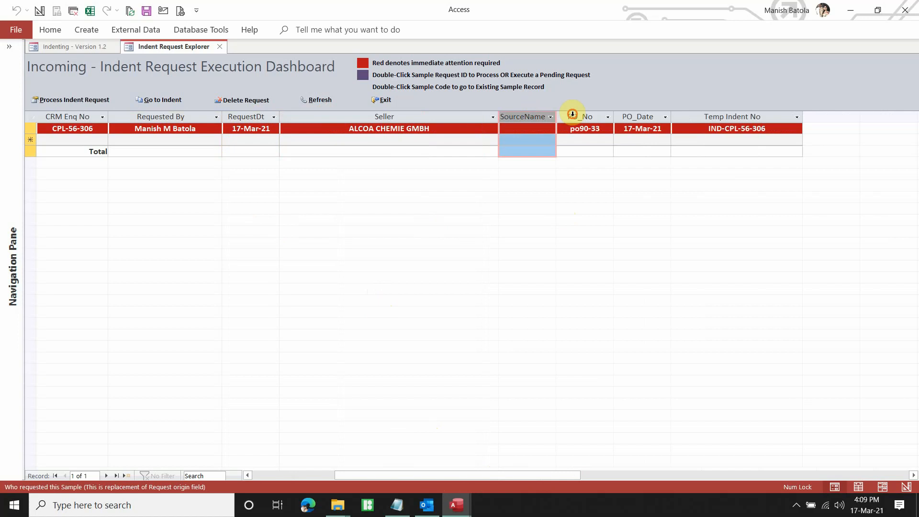
click(575, 116)
click(641, 116)
click(717, 116)
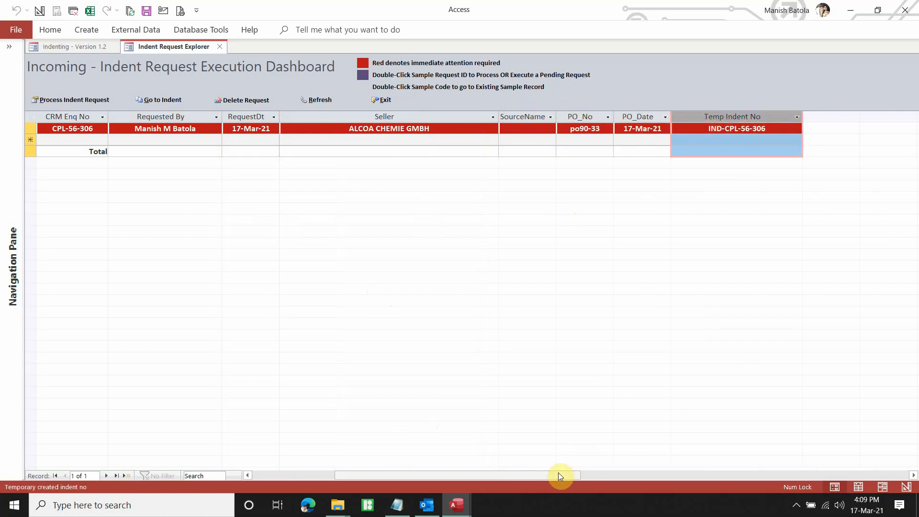
drag(559, 473, 436, 476)
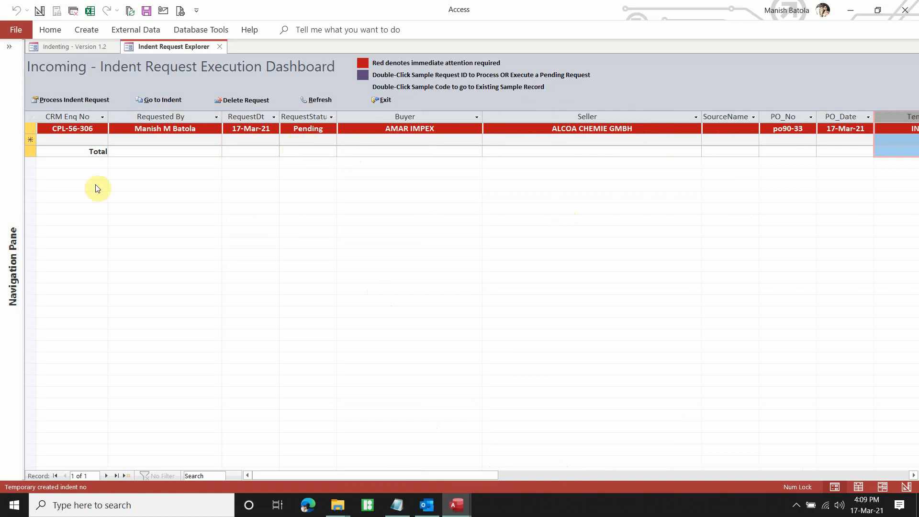
- Process the pending AMAR IMPEX indent request to create its indent automatically
click(31, 128)
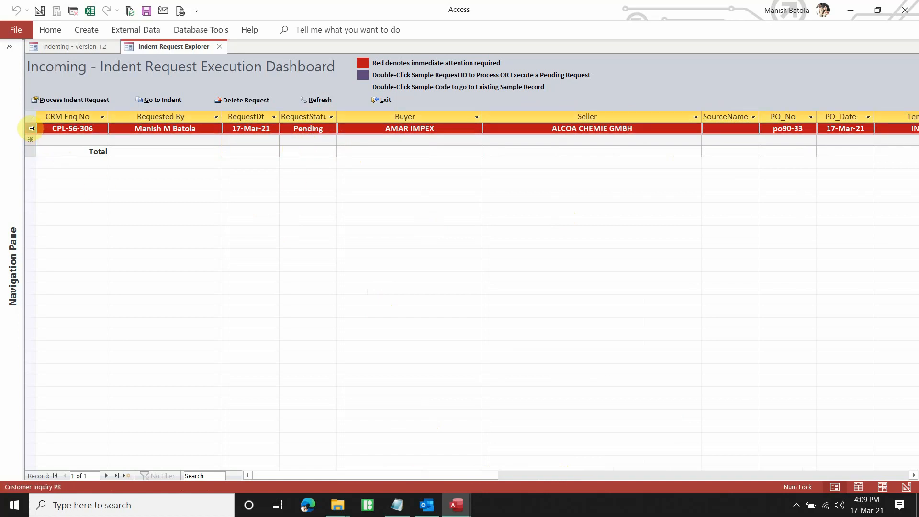
click(68, 101)
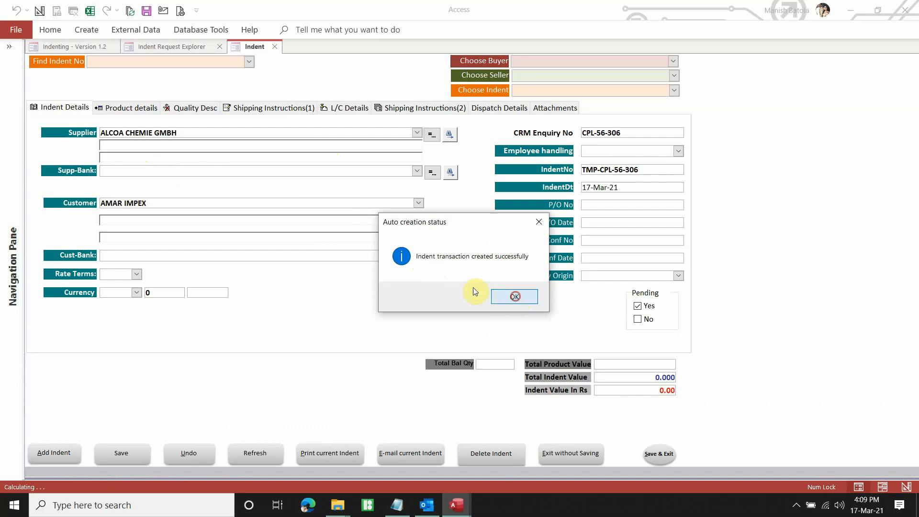
click(511, 295)
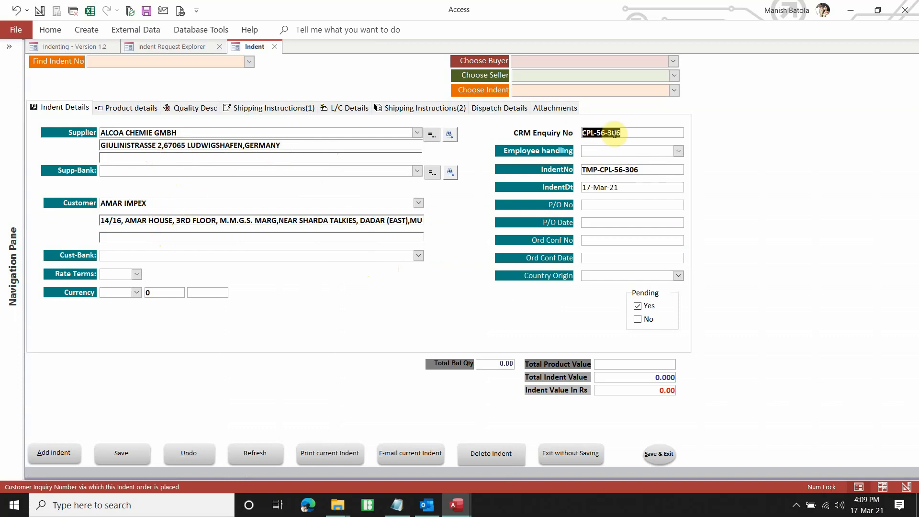
- Compare the CRM enquiry number on the new indent with the enquiry number in the CRM database, and return to the indent
click(463, 500)
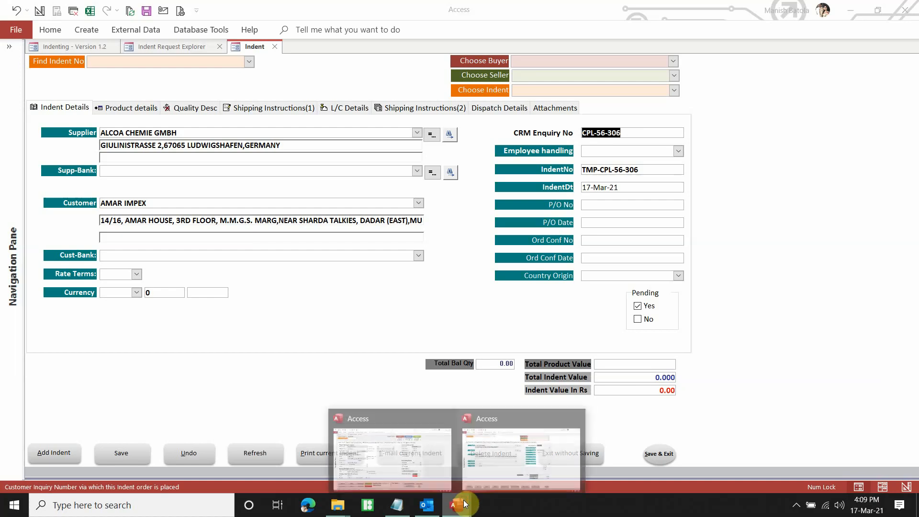
click(436, 456)
click(663, 143)
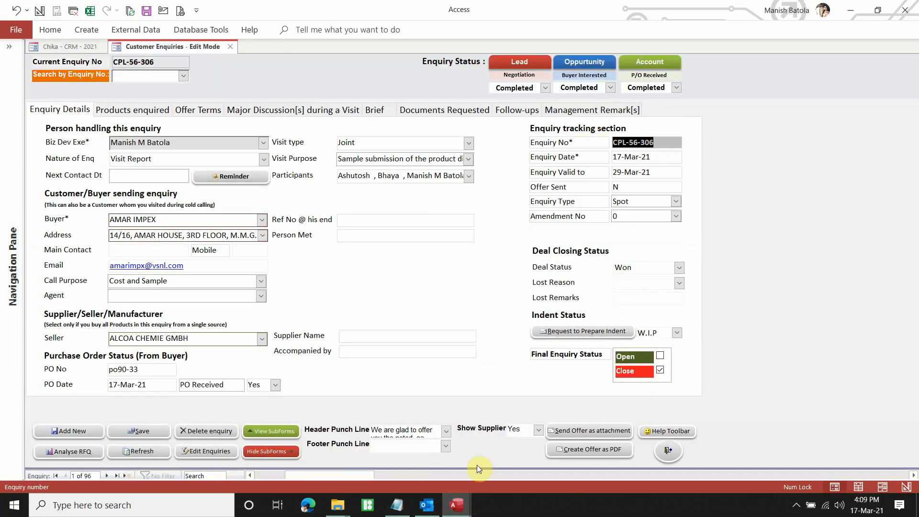
mouse_move(466, 505)
click(560, 450)
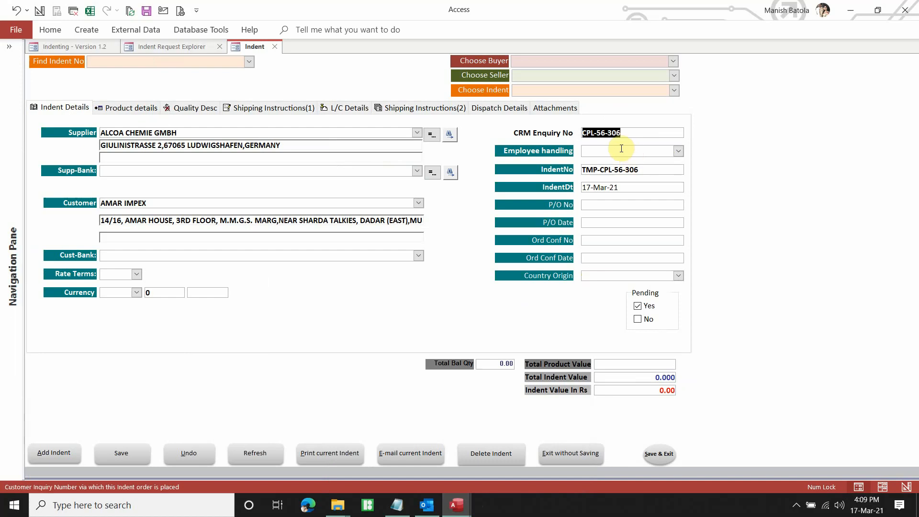
- Review the employees available to handle the indent without choosing one, and check the indent number field
click(679, 152)
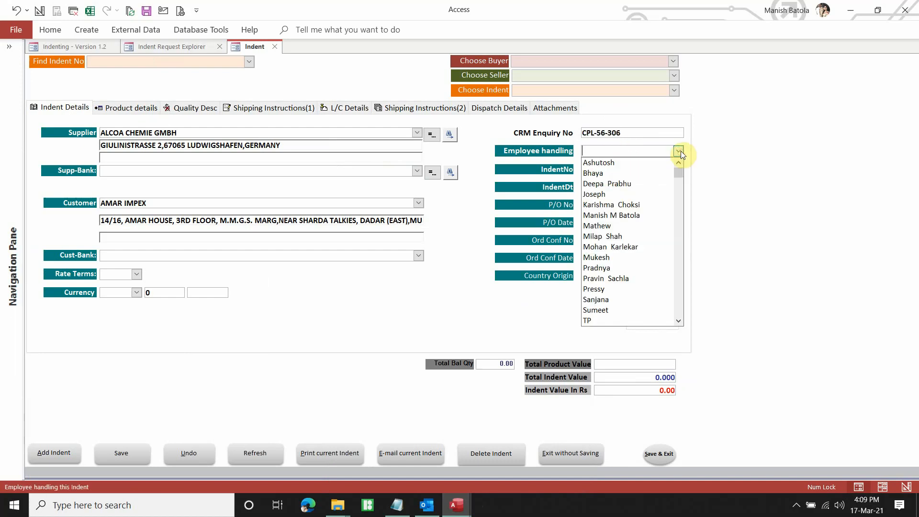
click(680, 150)
click(636, 171)
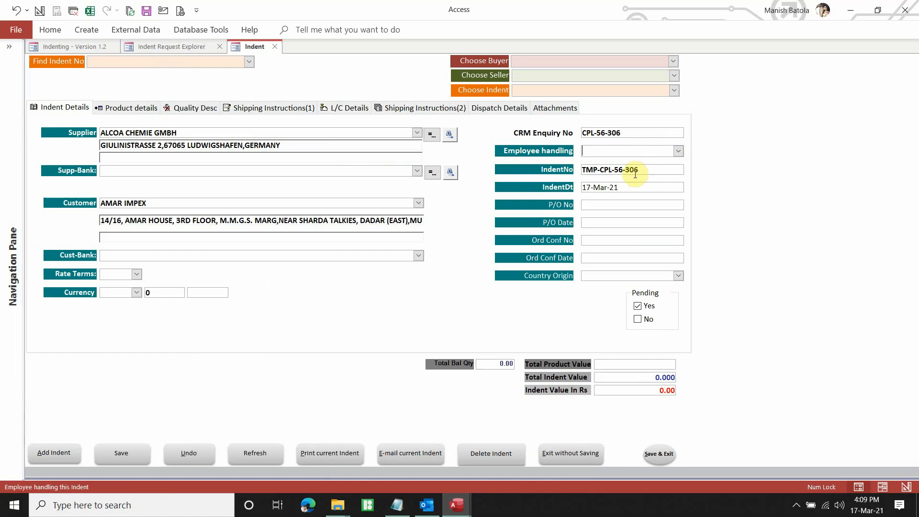
- Compare the indent's product lines with the products on the CRM enquiry, and return to the indent
click(628, 188)
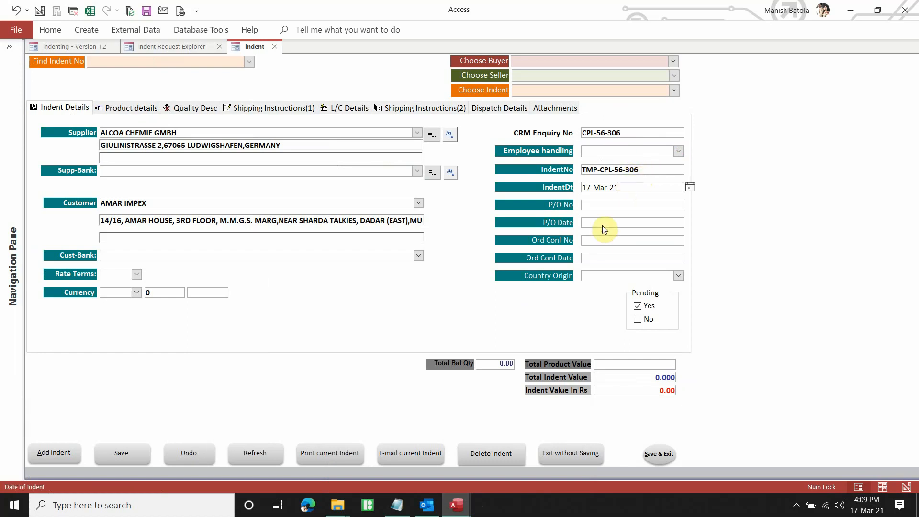
click(123, 107)
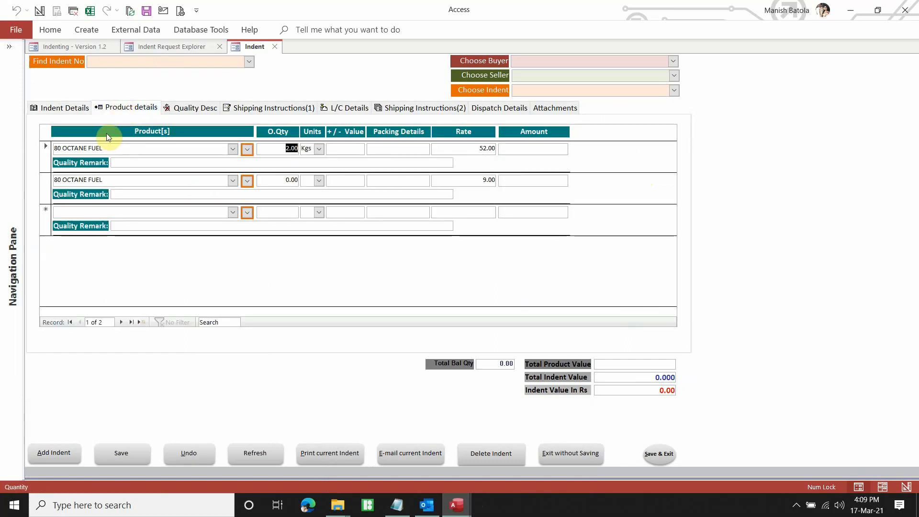
click(130, 148)
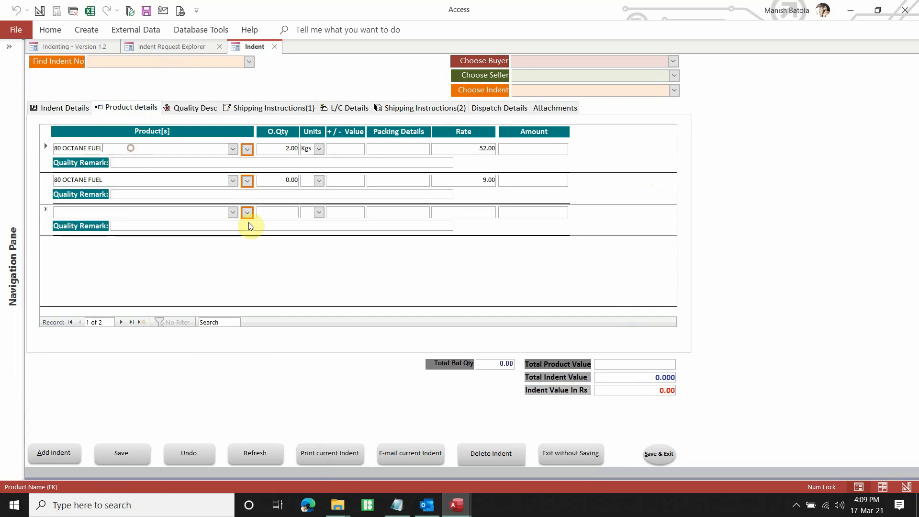
click(454, 502)
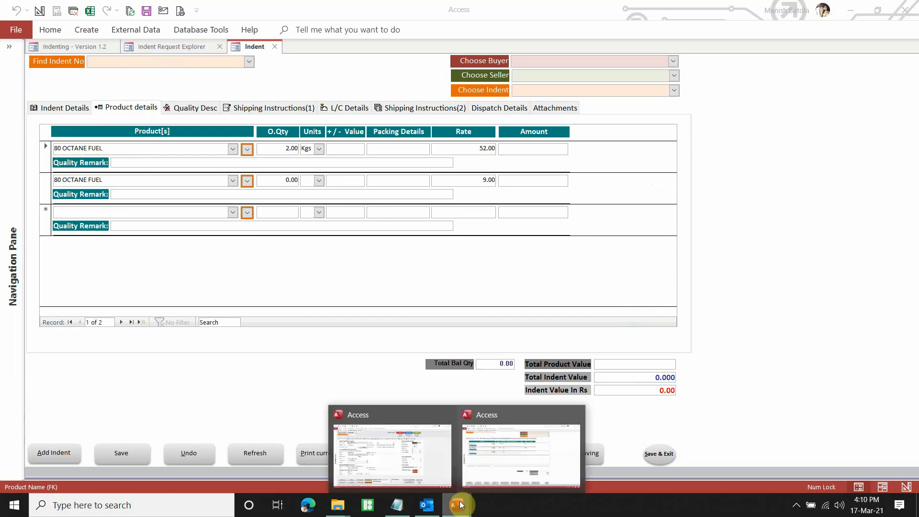
click(426, 409)
click(140, 113)
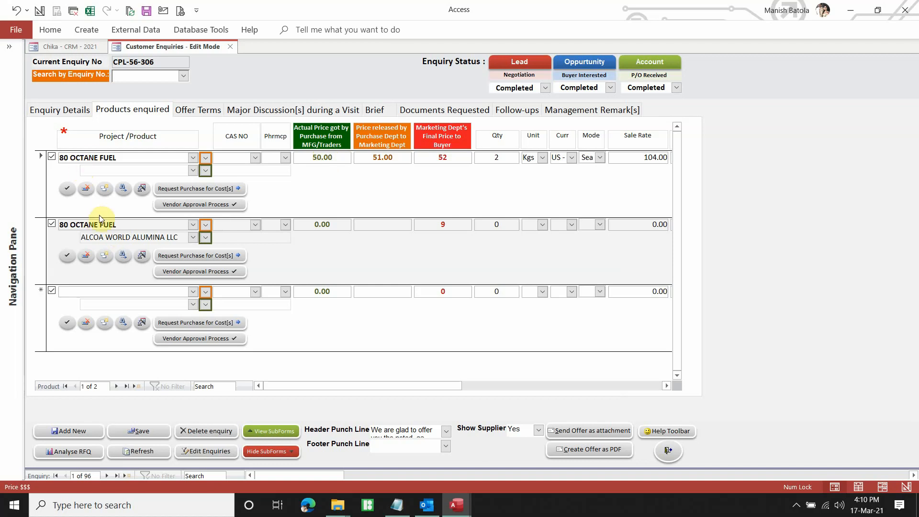
click(476, 474)
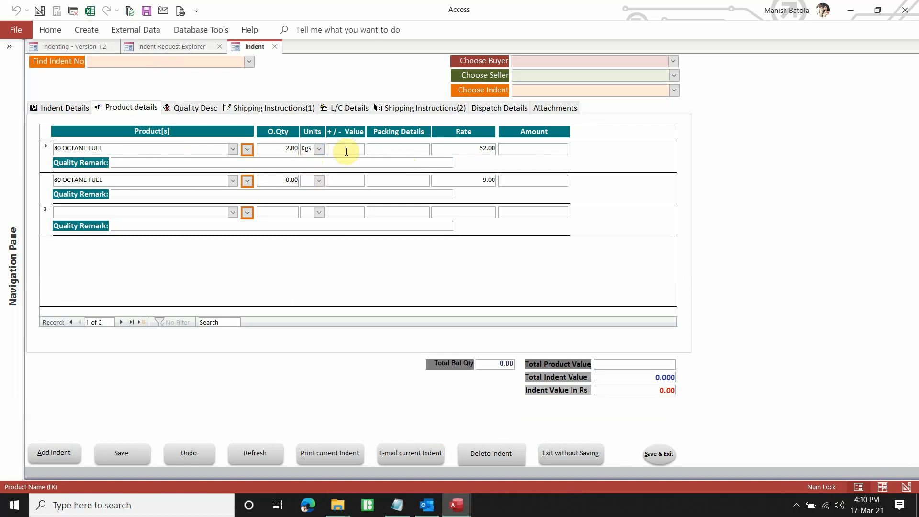
- Re-enter 52 as the rate of the first 80 OCTANE FUEL line and calculate its amount
click(389, 148)
click(459, 149)
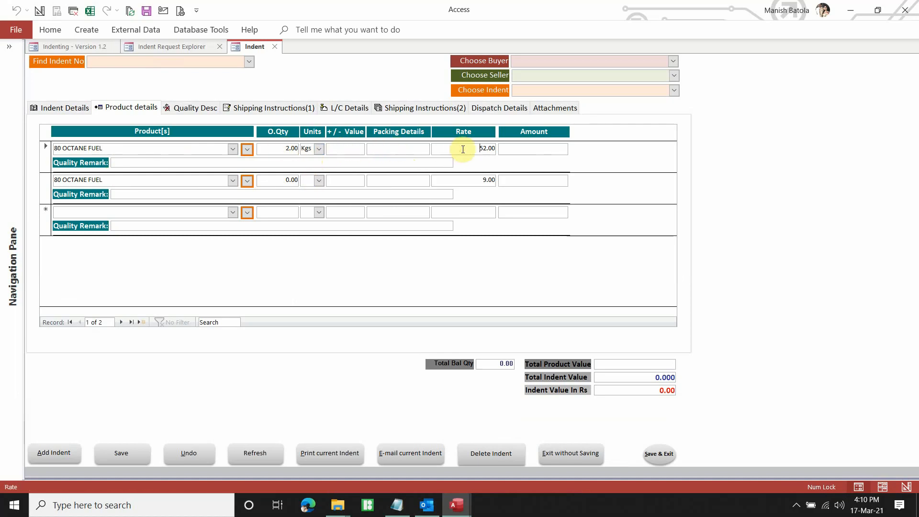
drag(462, 148, 566, 160)
text(52)
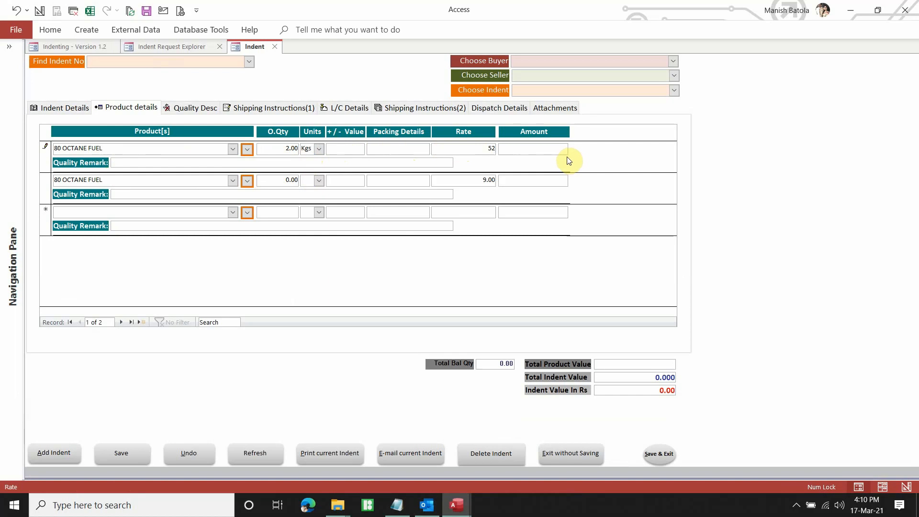
click(551, 148)
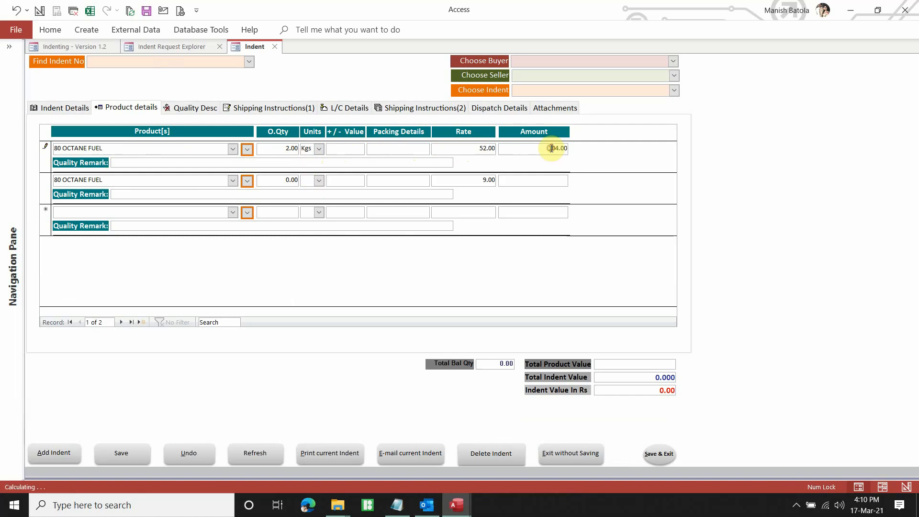
- Set the quantity of the second 80 OCTANE FUEL line to 2 and calculate its amount
click(547, 181)
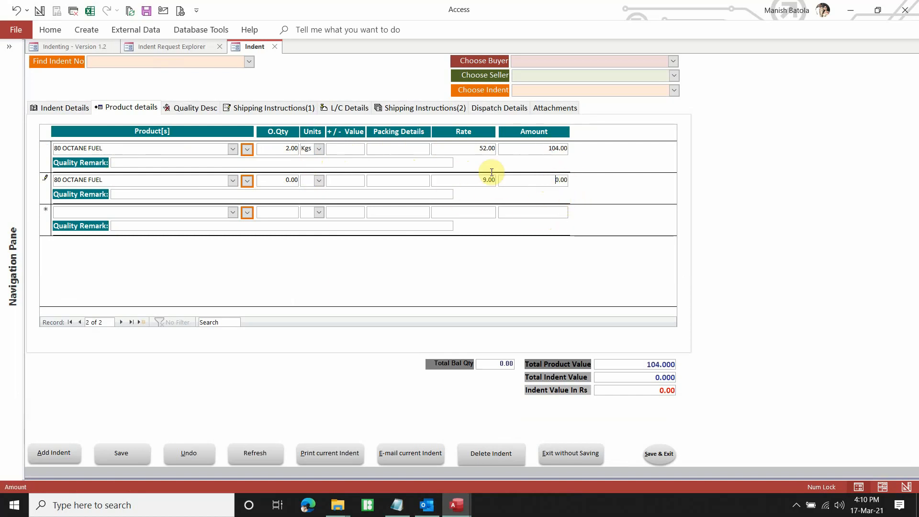
drag(277, 179, 314, 185)
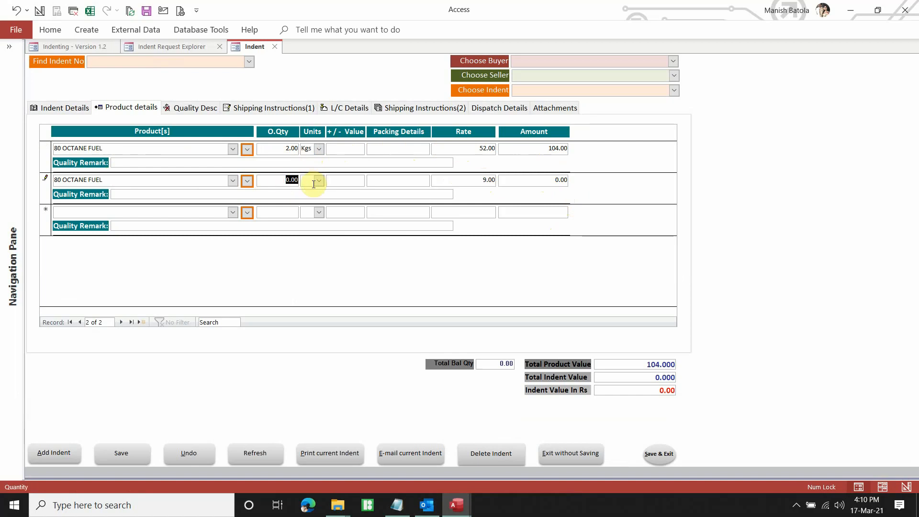
text(2)
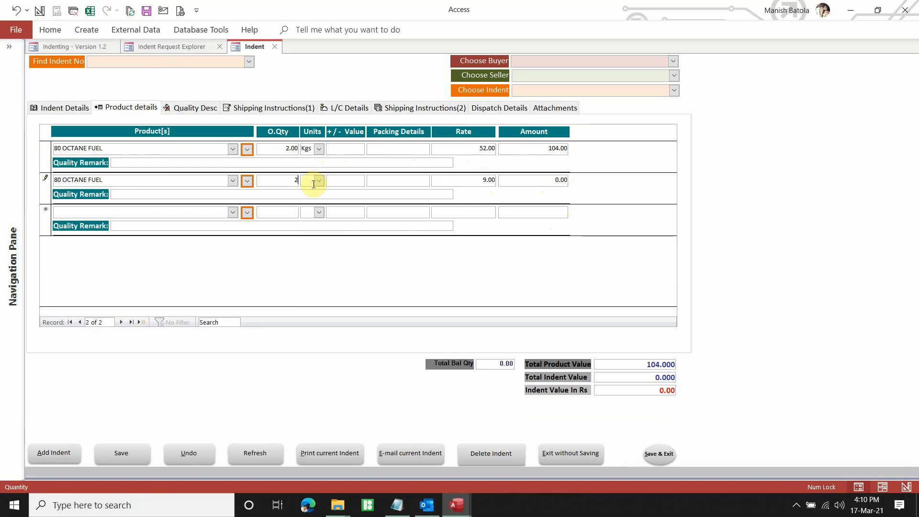
click(479, 181)
click(553, 181)
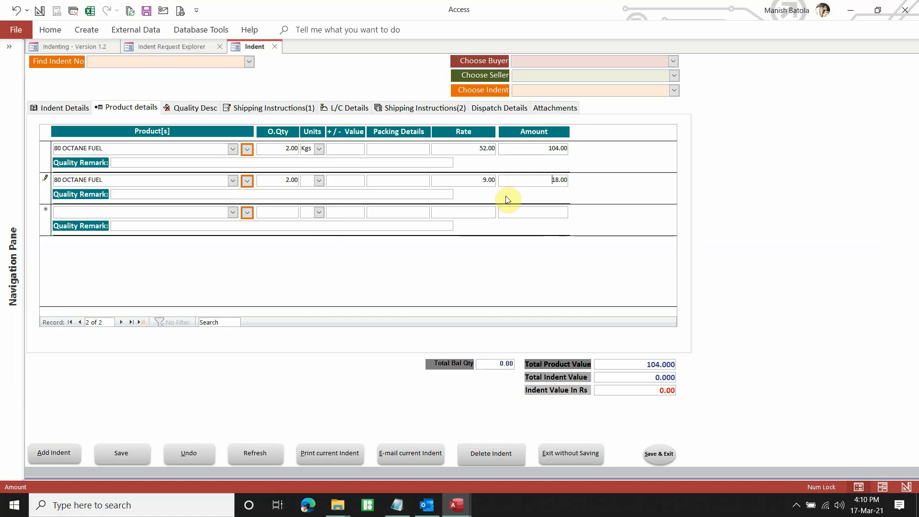
- Review the indent's quality, shipping, L/C, dispatch and attachment details, return to its main details, and save the indent
click(193, 110)
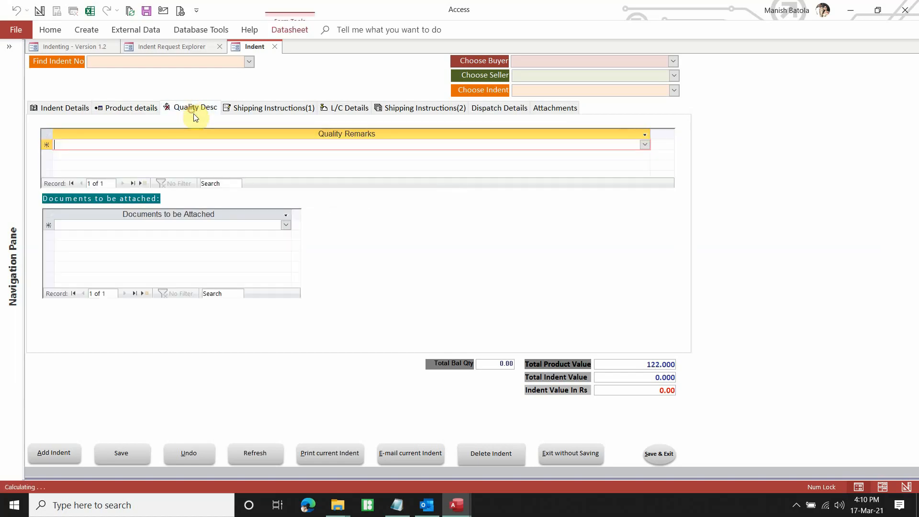
click(242, 107)
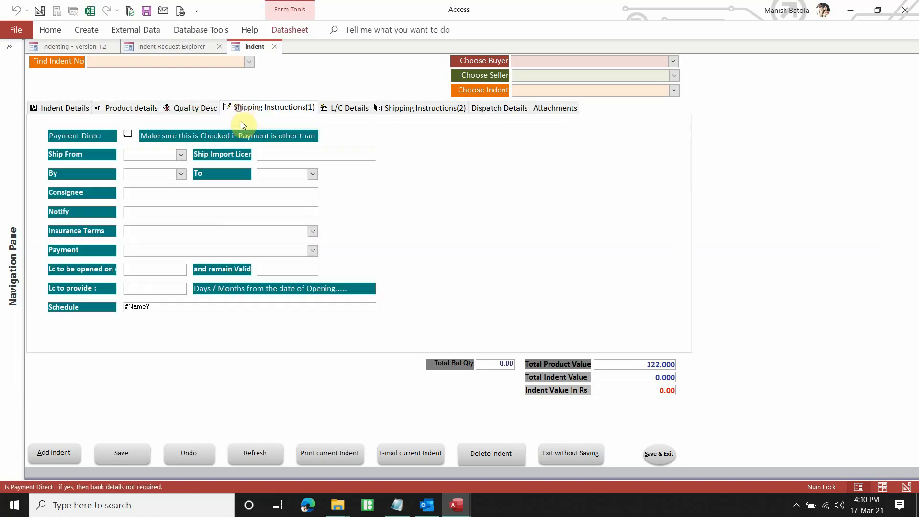
click(348, 109)
click(431, 109)
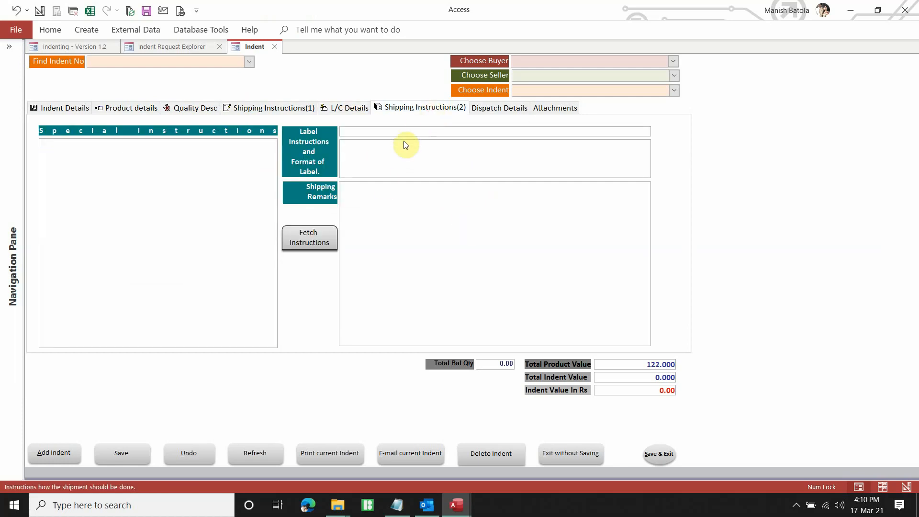
click(498, 108)
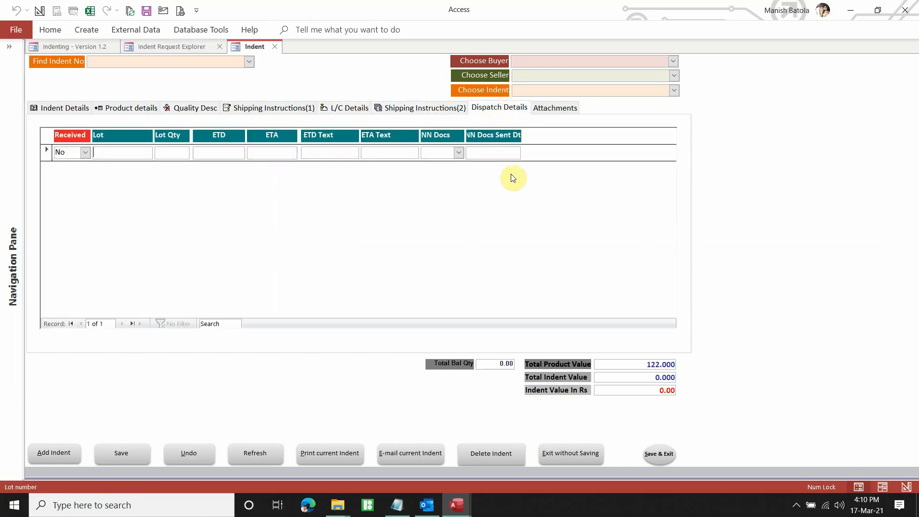
click(544, 110)
click(69, 107)
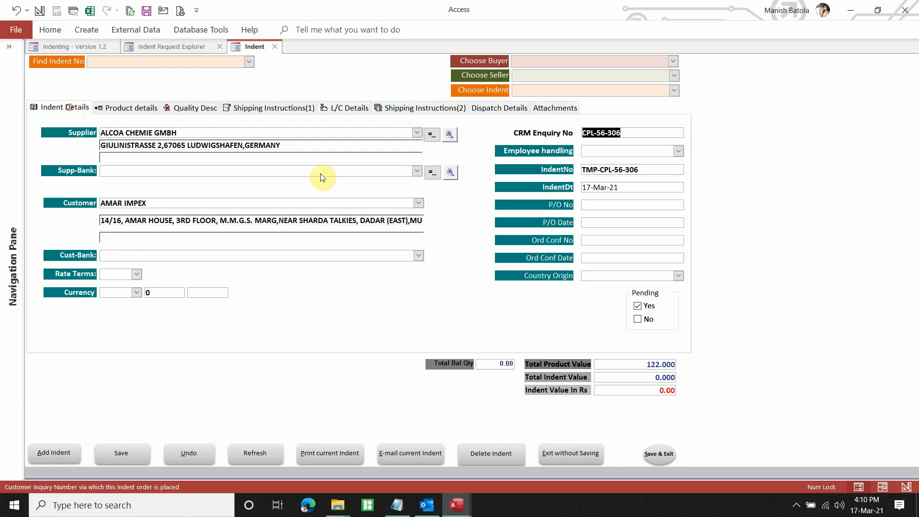
click(123, 451)
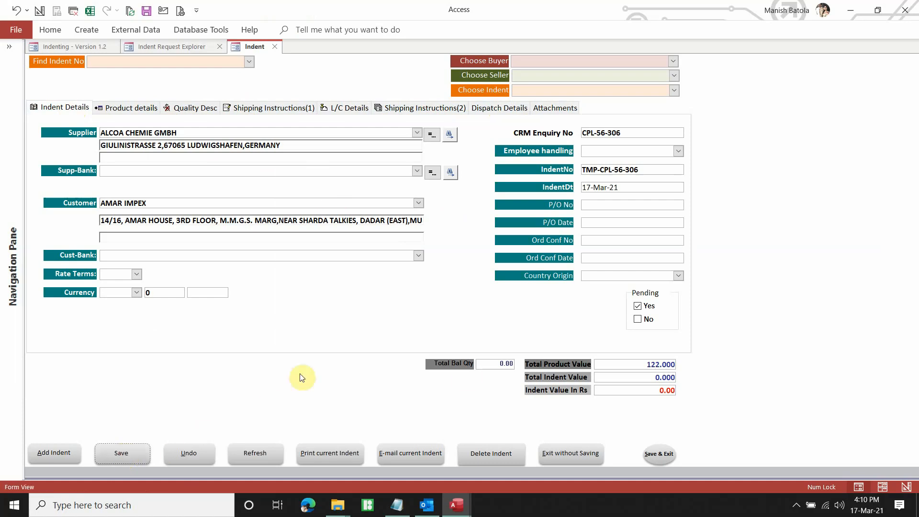
- Preview the current indent's print report with the requested parameter values left blank, close it, and save and exit the indent
click(351, 453)
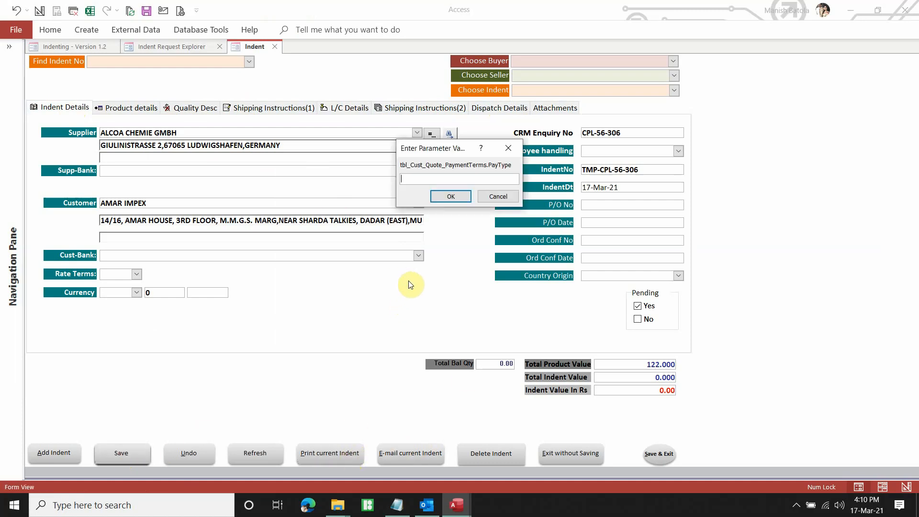
click(450, 196)
click(451, 196)
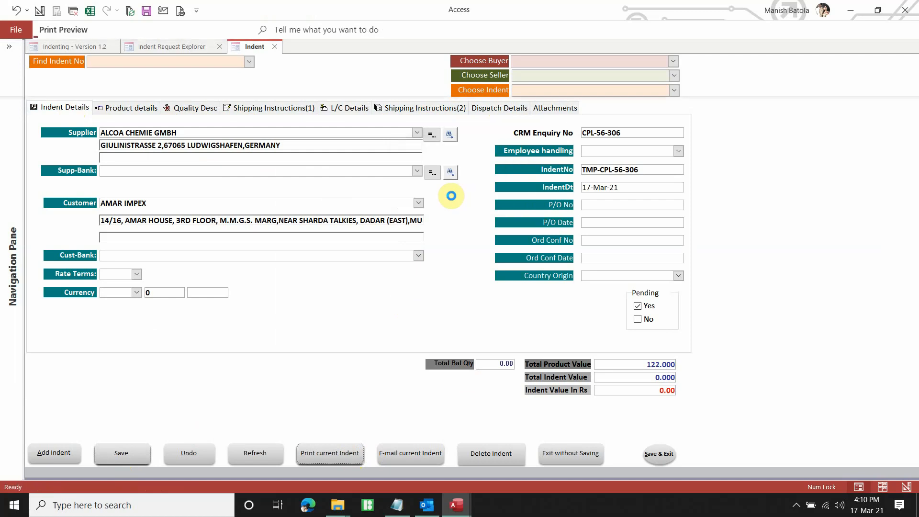
click(513, 134)
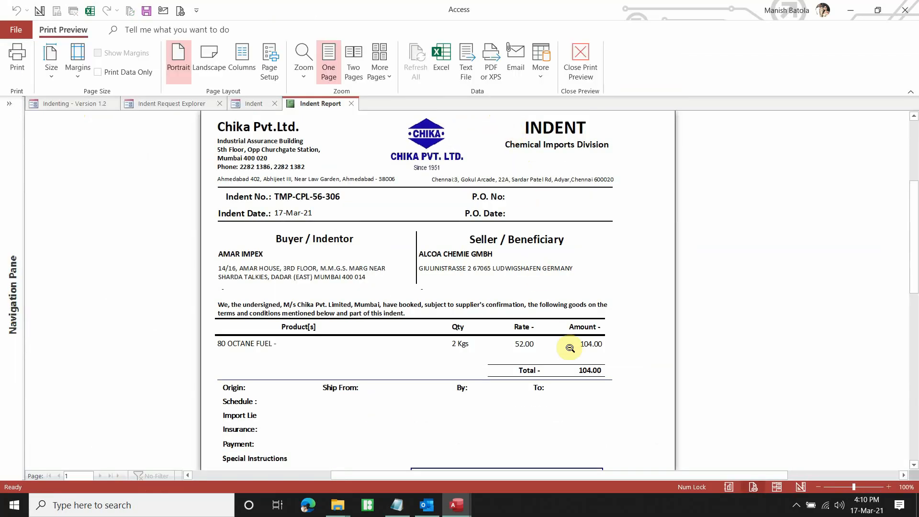
scroll(571, 342, up, 1)
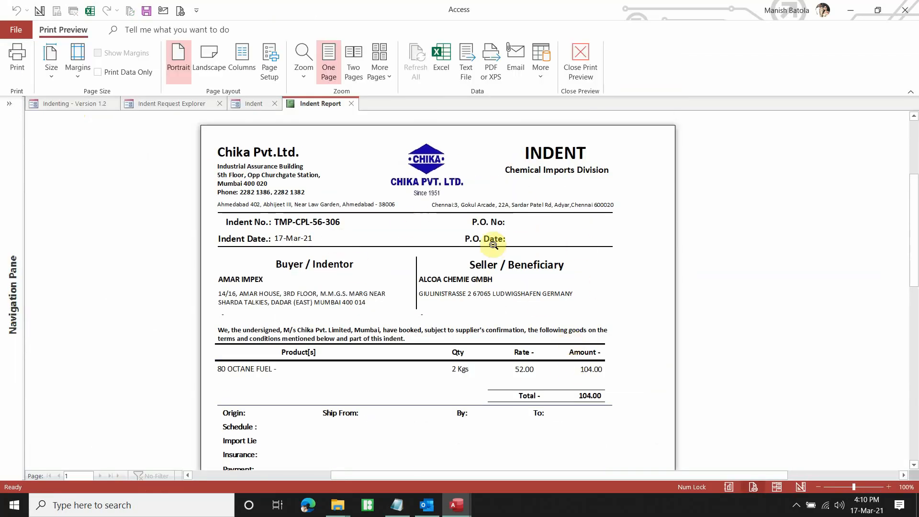
scroll(492, 244, down, 1)
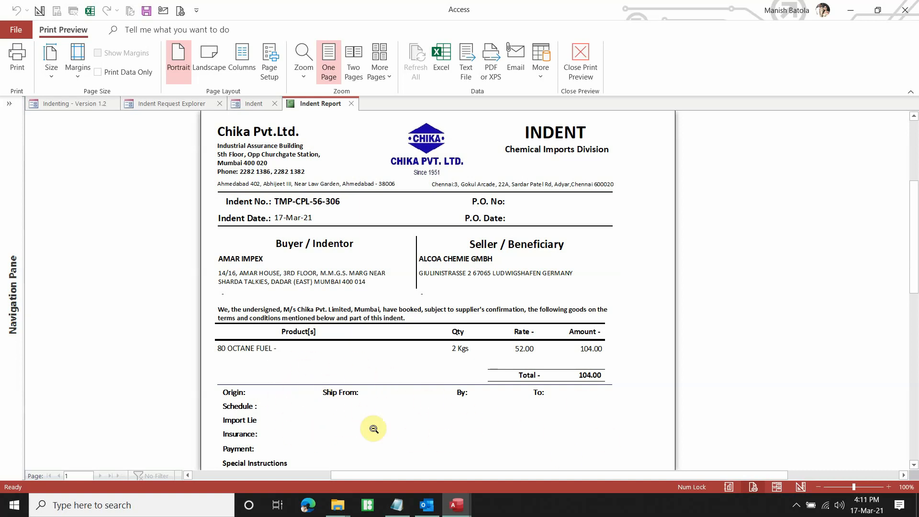
click(581, 65)
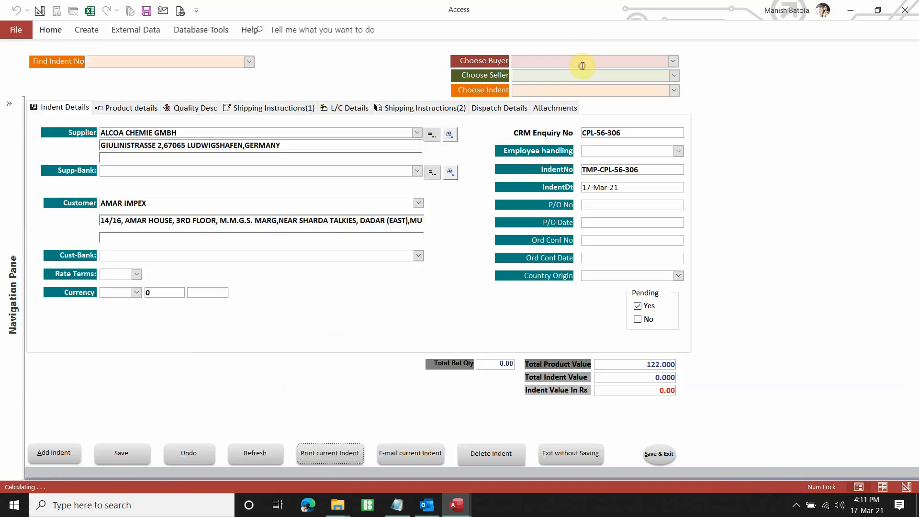
click(661, 454)
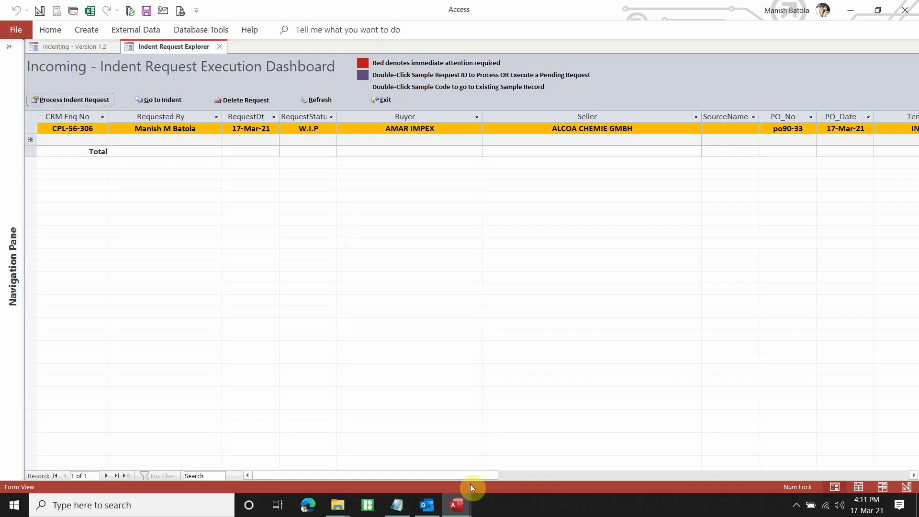
- Switch to the CRM database and check the indent status in the AMAR IMPEX enquiry's details
mouse_move(457, 505)
click(428, 467)
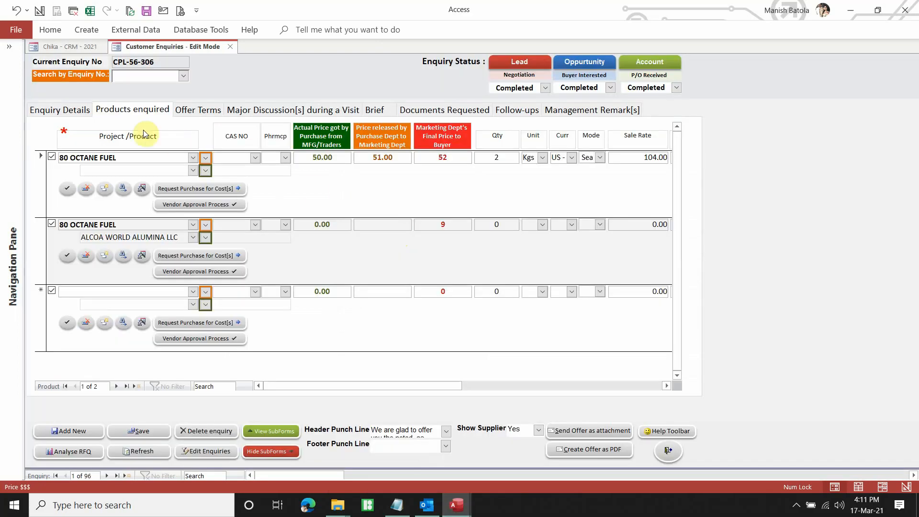
click(78, 113)
click(679, 332)
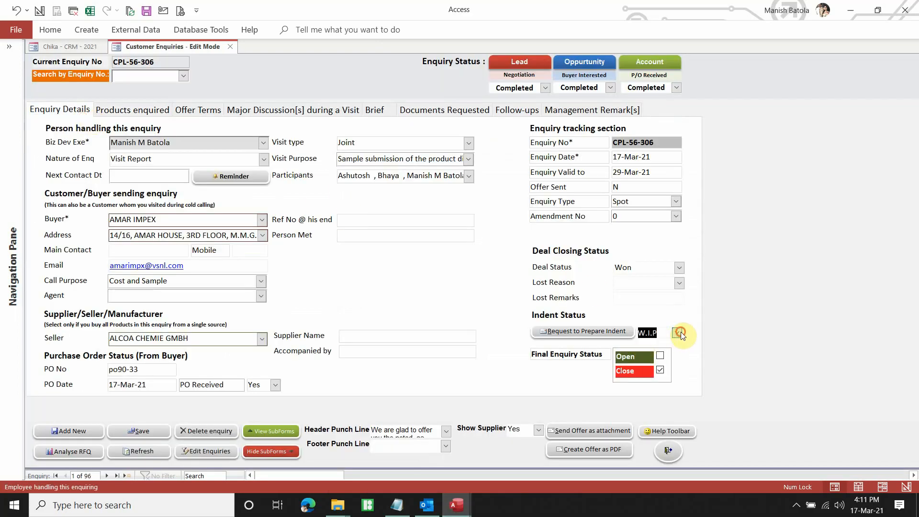
click(688, 308)
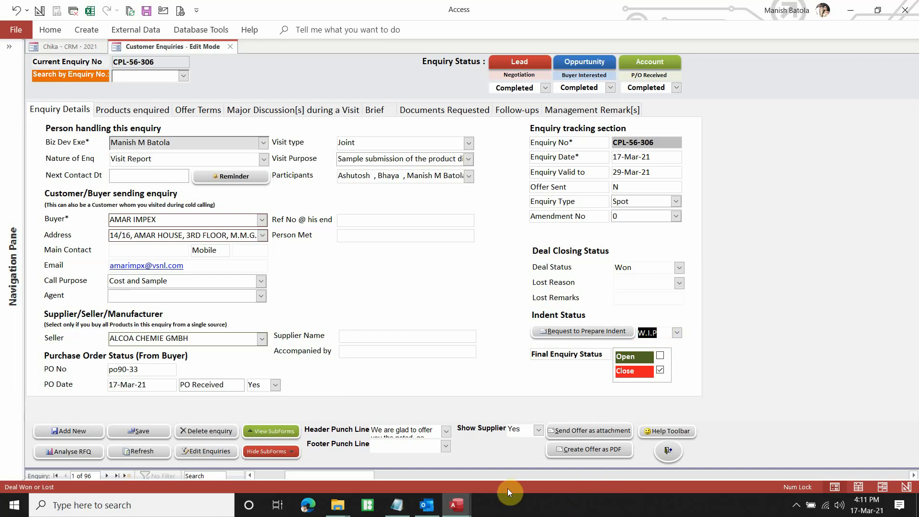
click(397, 504)
click(400, 505)
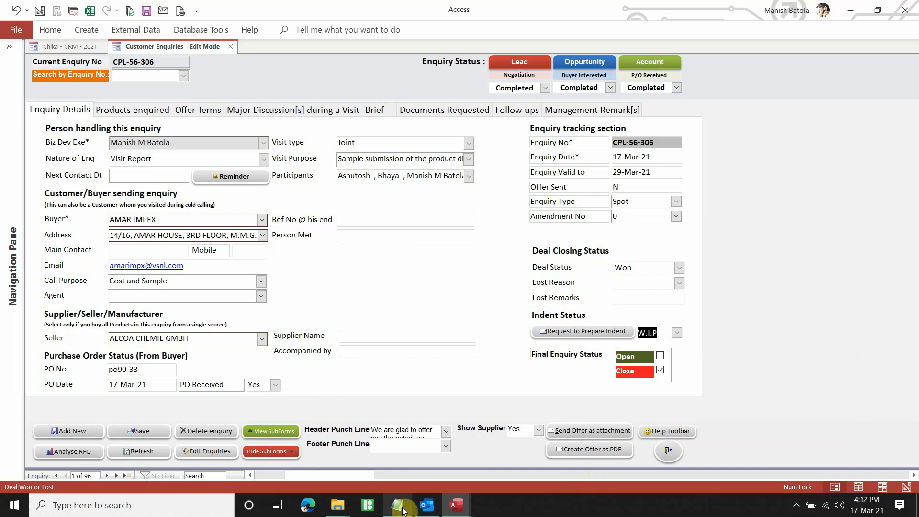
mouse_move(402, 510)
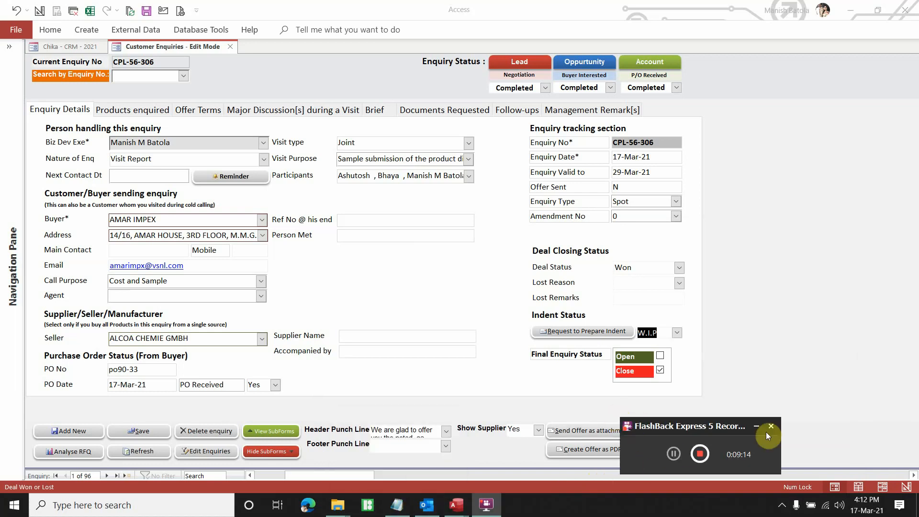
click(759, 426)
- Close the customer enquiries form and log off from the CRM
click(671, 452)
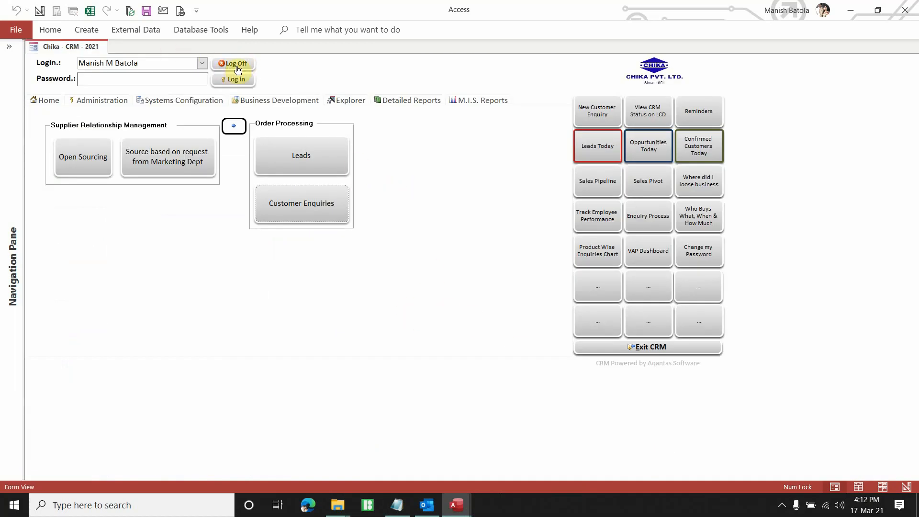
click(237, 68)
click(545, 297)
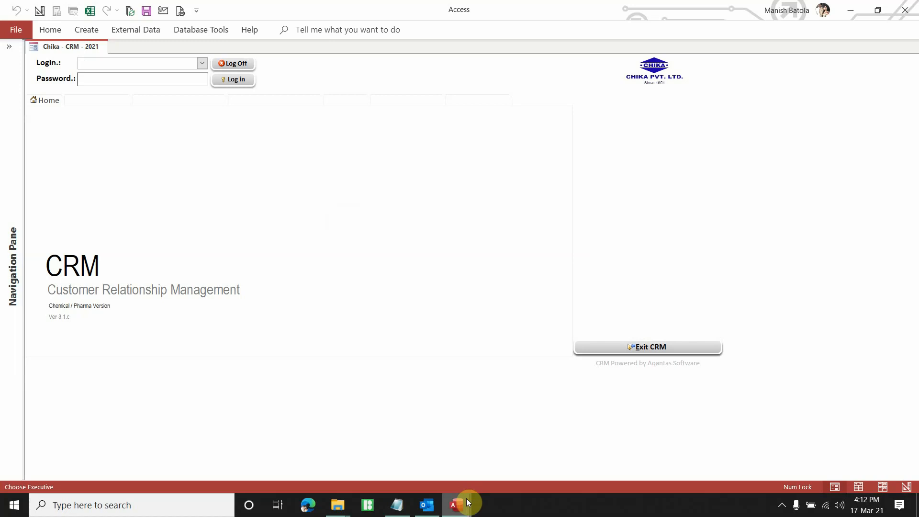
- Close the incoming indent request dashboard in the Indenting database and quit the Indenting system from its home page
mouse_move(466, 502)
click(512, 471)
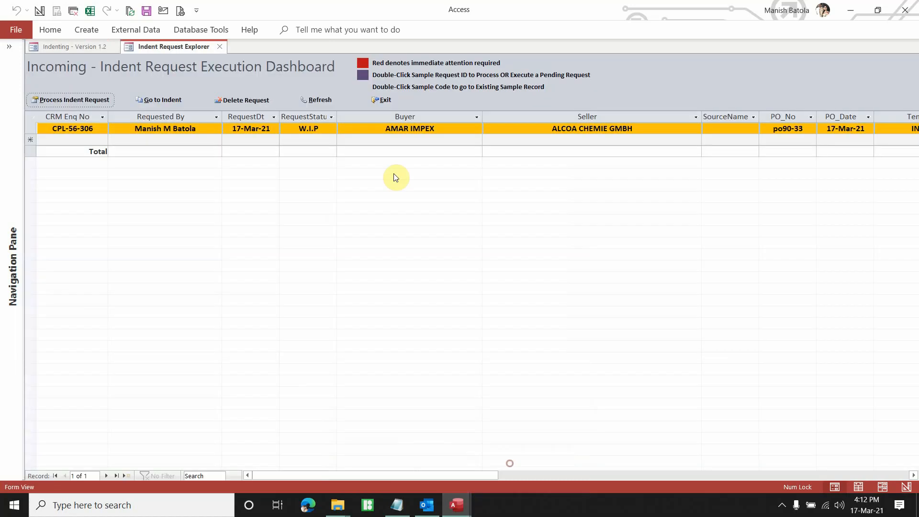
click(382, 100)
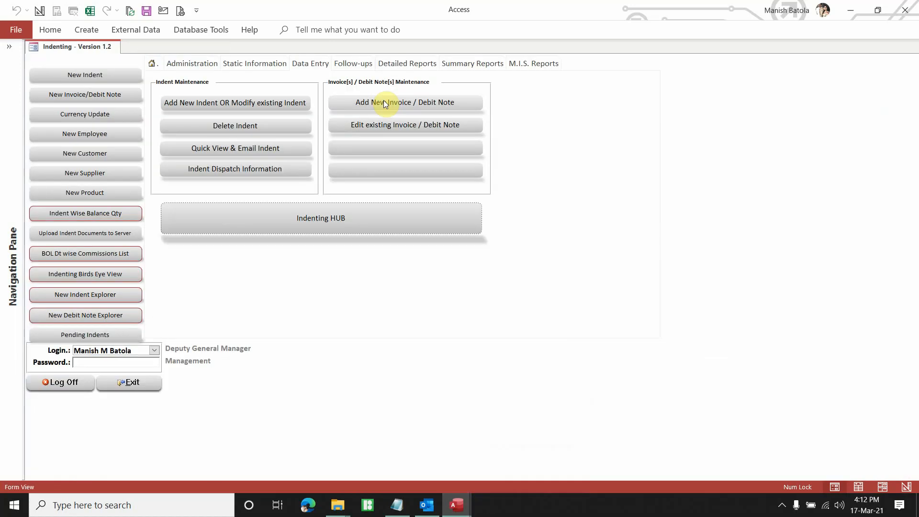
click(155, 65)
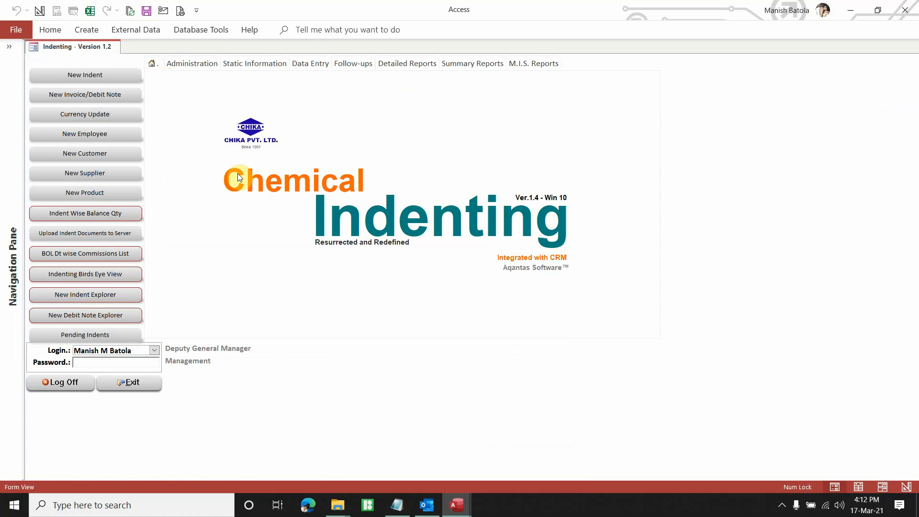
click(133, 383)
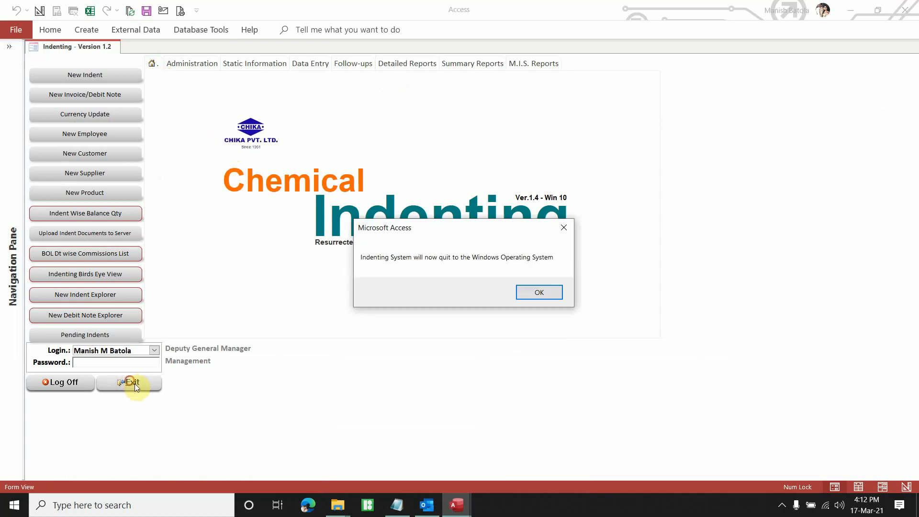
click(537, 290)
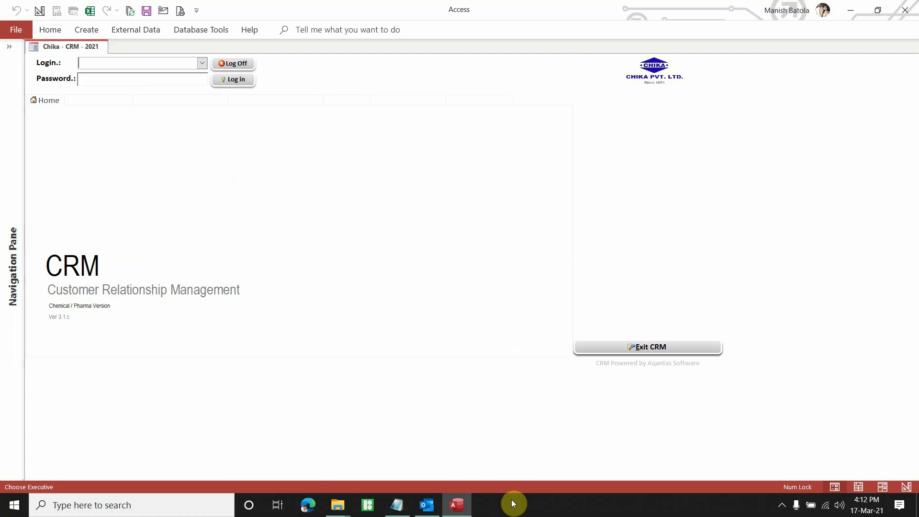
click(781, 505)
click(786, 480)
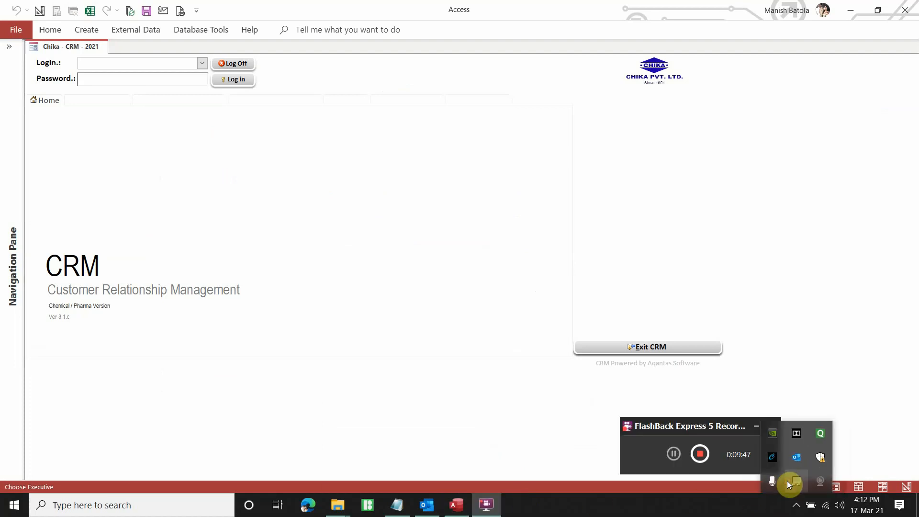